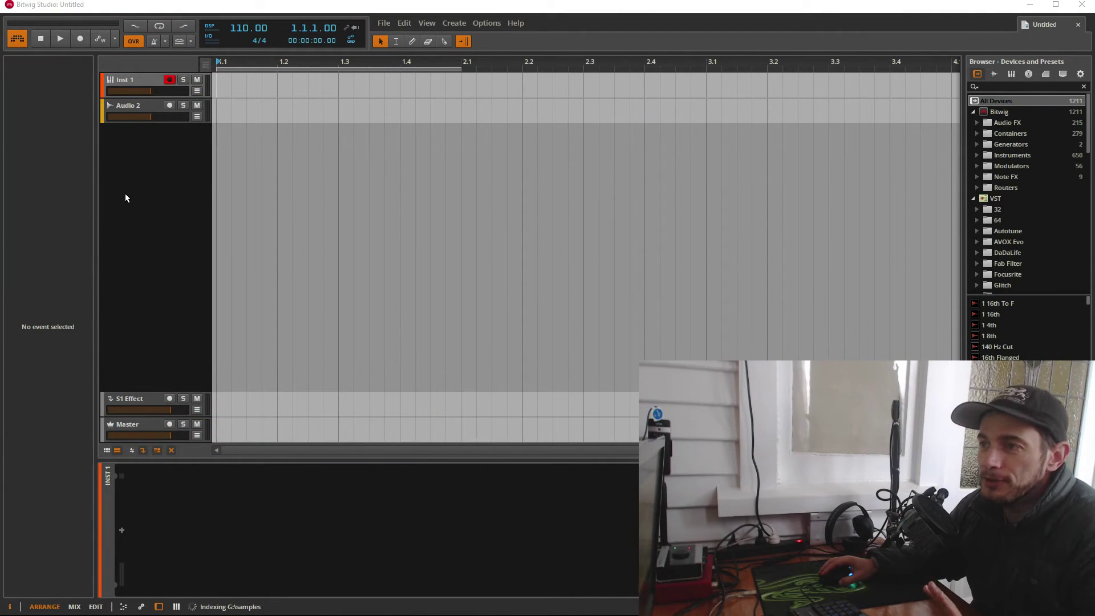
# Open Bitwig's Audio preferences (ASIO, Focusrite USB 2.0 driver, 44100 Hz) and list the audio systems
pyautogui.click(486, 23)
pyautogui.click(490, 274)
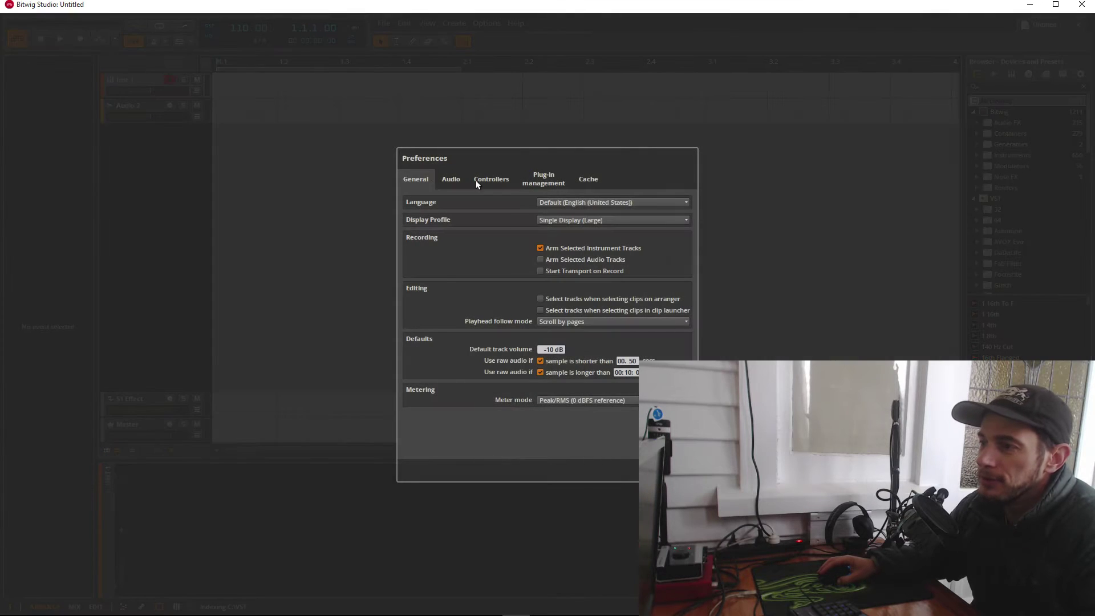
pyautogui.click(455, 181)
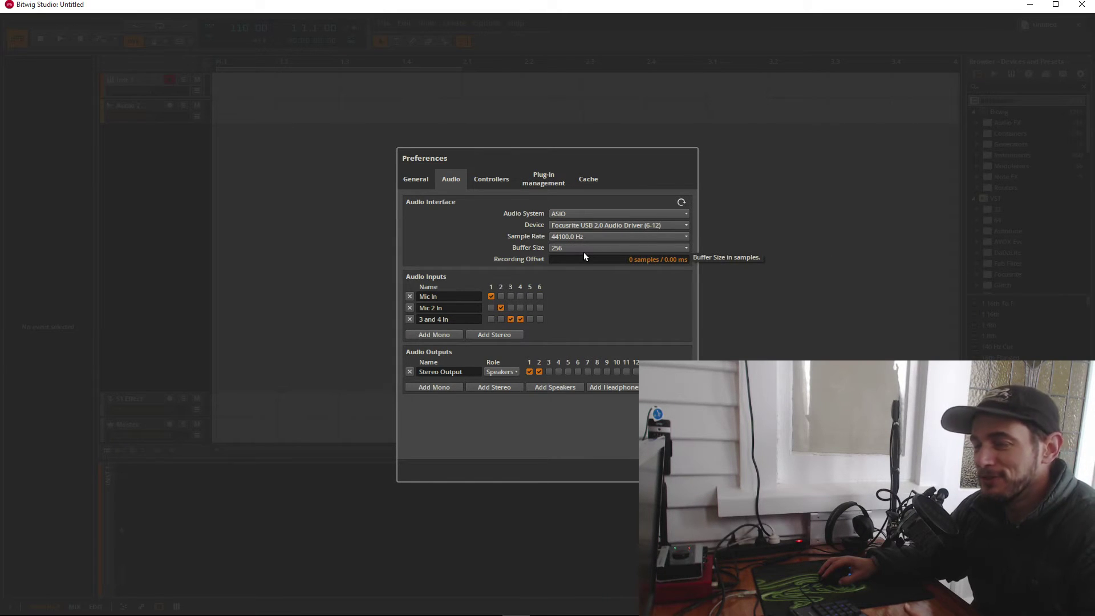
pyautogui.click(628, 213)
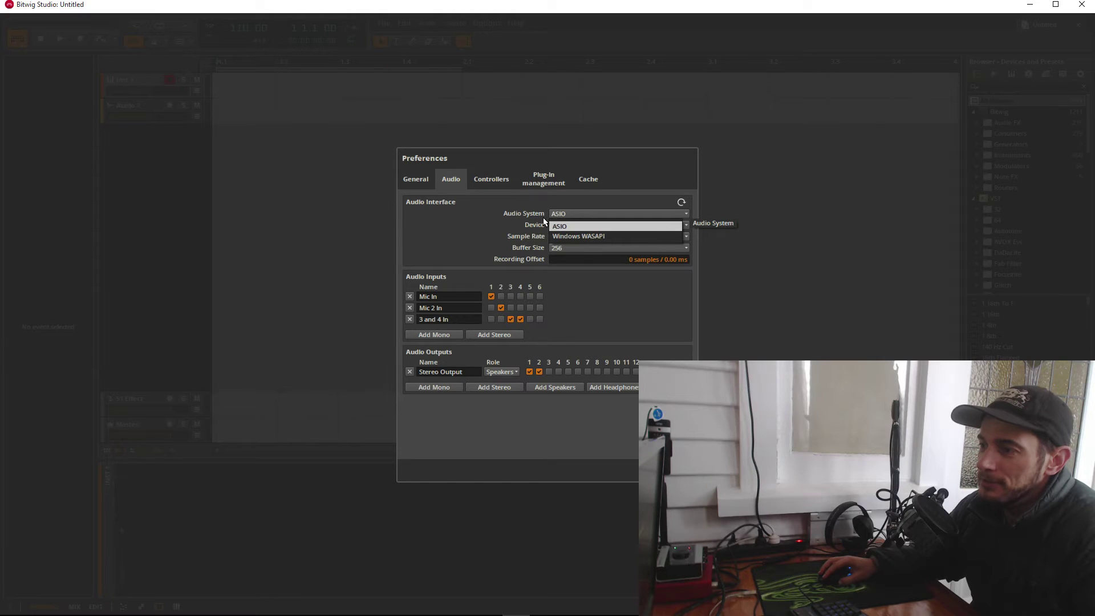
# Keep ASIO, switch the audio device to Komplete Audio 6, and bring up the Windows Start menu
pyautogui.click(490, 225)
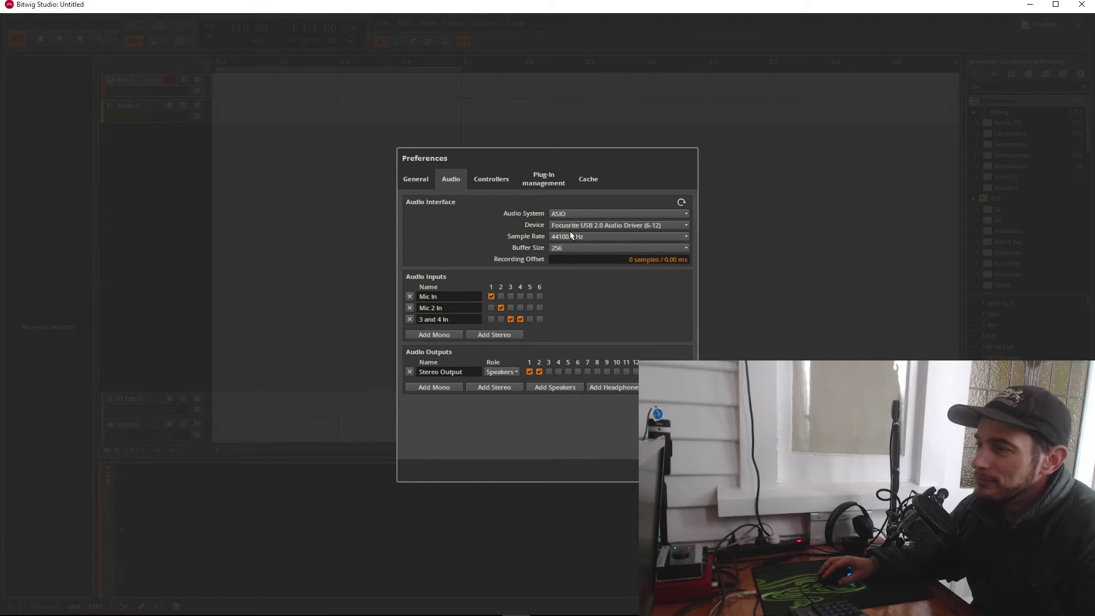
pyautogui.click(595, 227)
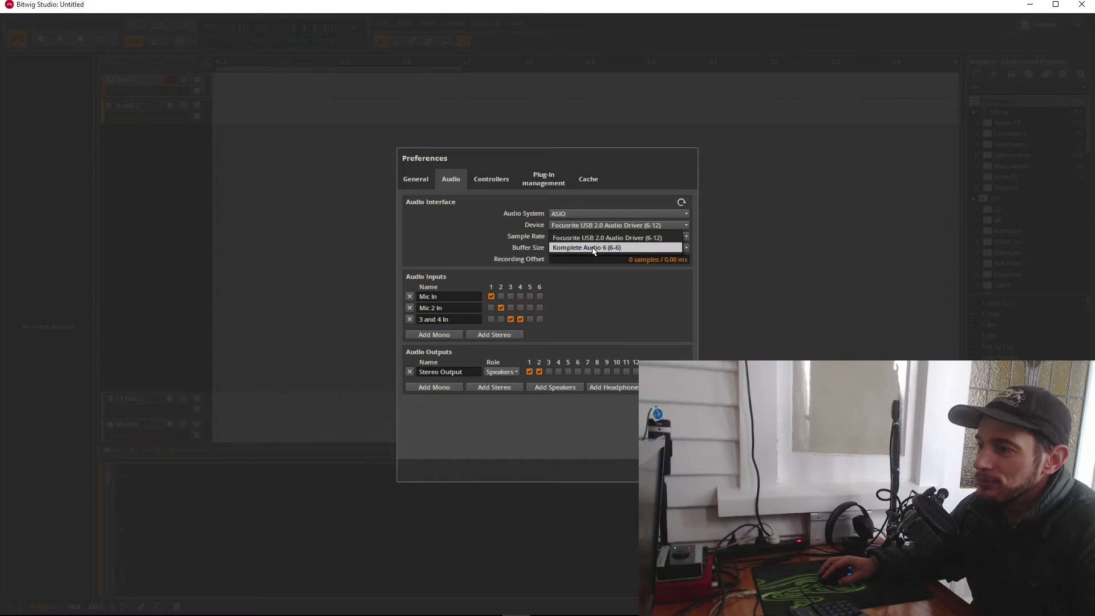
pyautogui.click(593, 249)
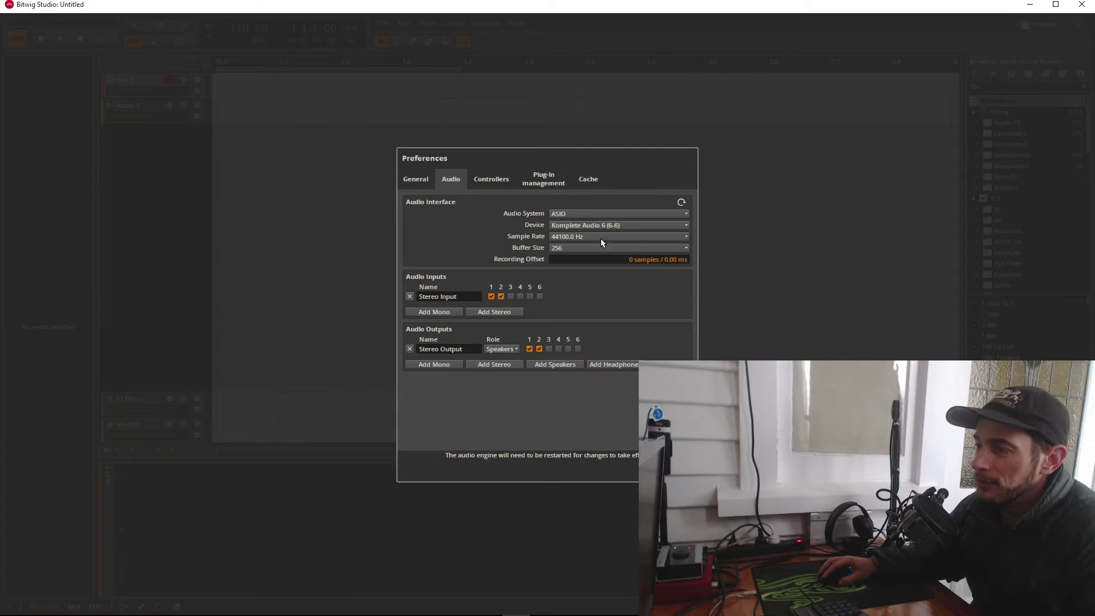
pyautogui.click(579, 250)
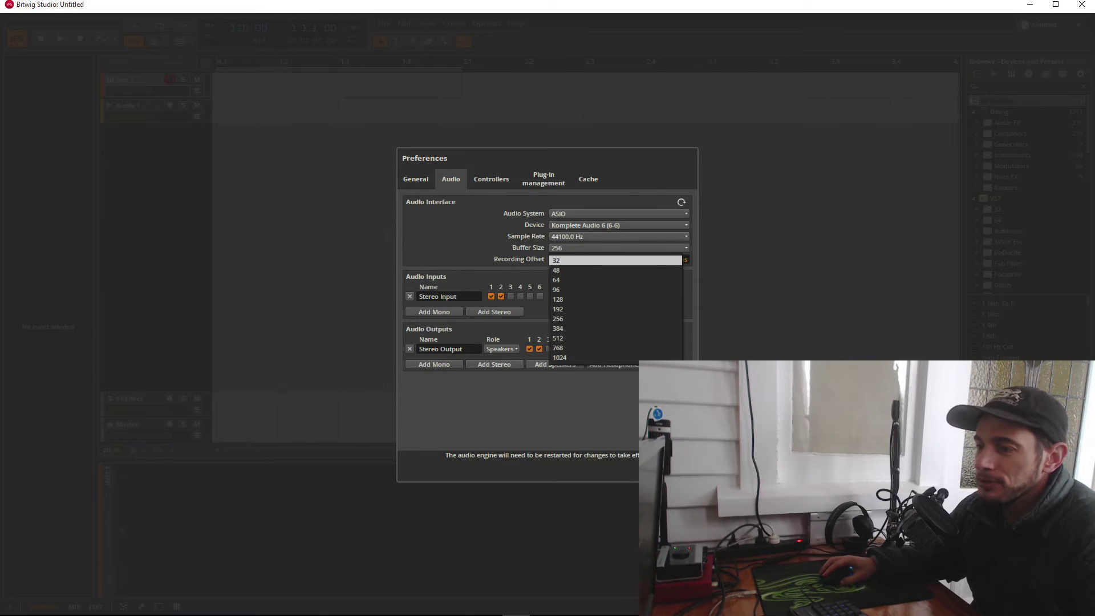
pyautogui.moveTo(14, 611)
pyautogui.click(14, 610)
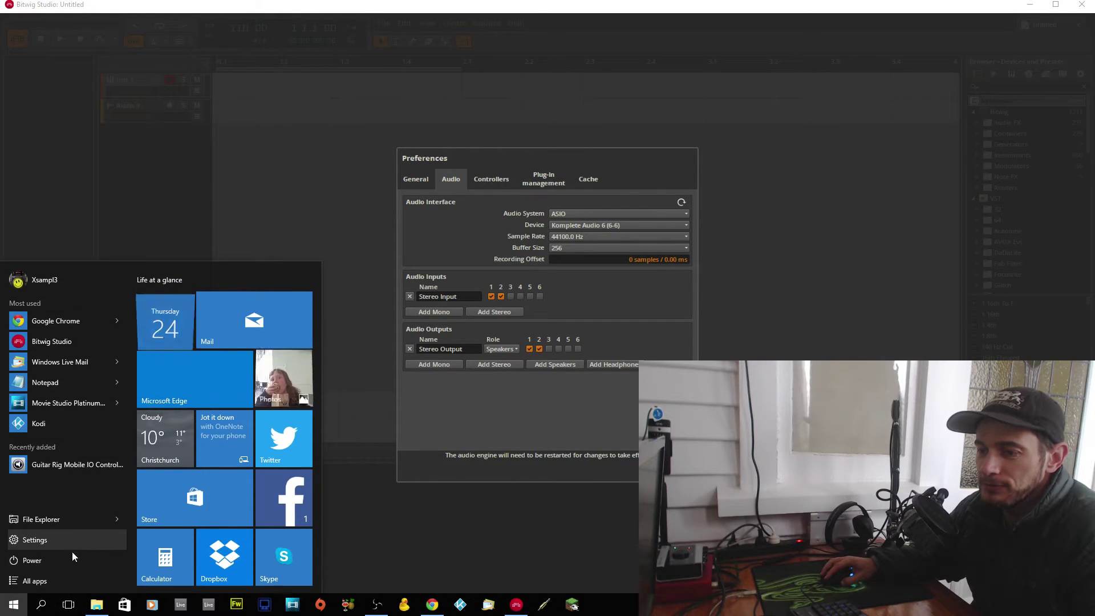
# Launch Komplete Audio 6 Control Panel from the Native Instruments apps group, then return to Bitwig's preferences
pyautogui.click(66, 574)
pyautogui.scroll(-5, 92, 533)
pyautogui.scroll(-12, 64, 506)
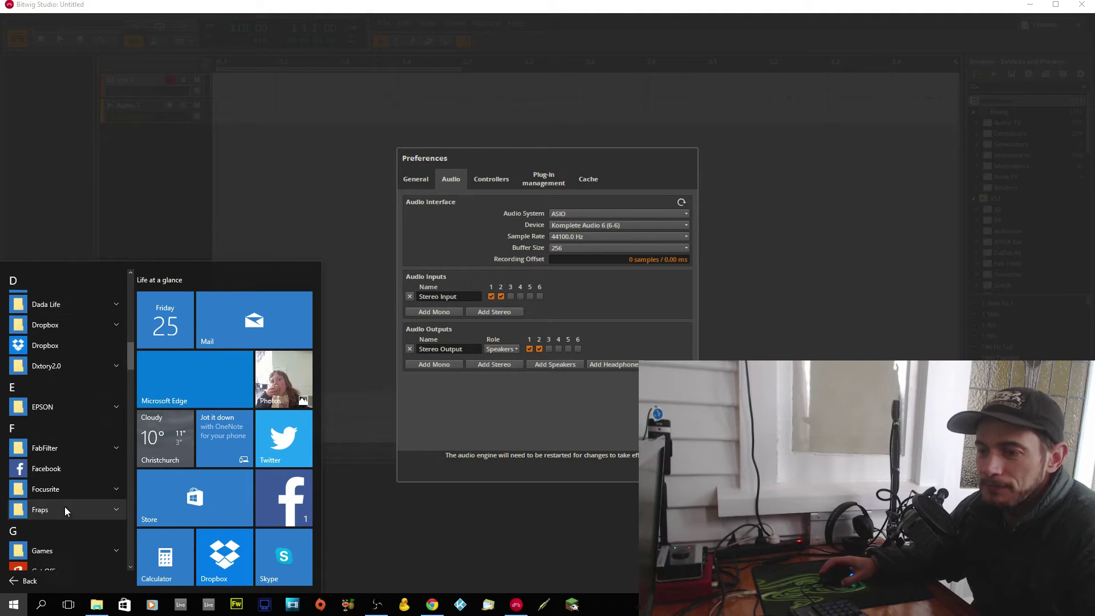
pyautogui.scroll(-5, 68, 477)
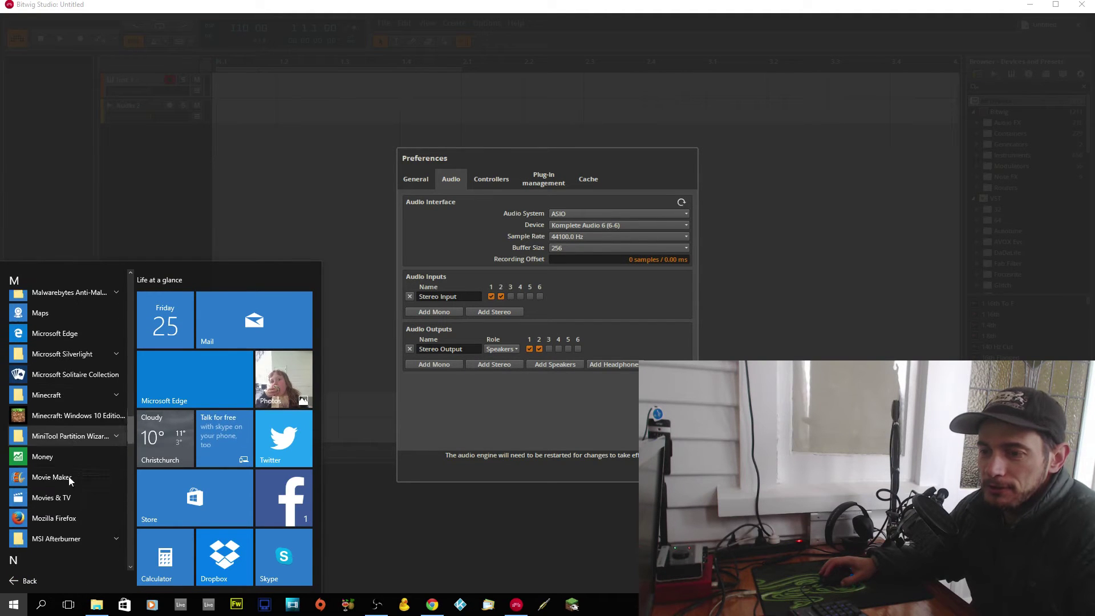
pyautogui.click(68, 395)
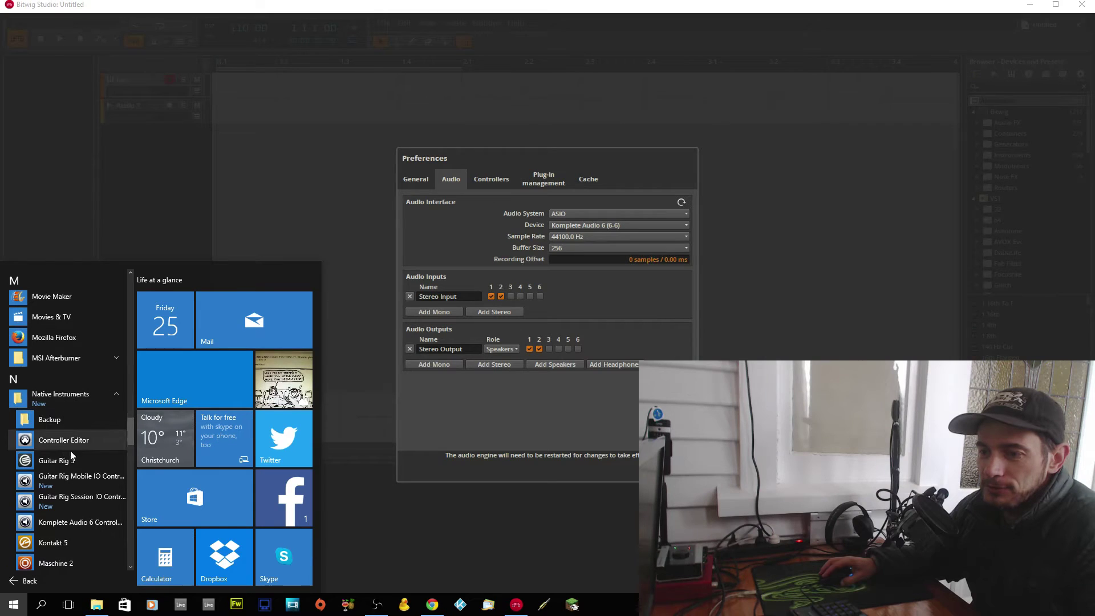
pyautogui.scroll(-3, 71, 456)
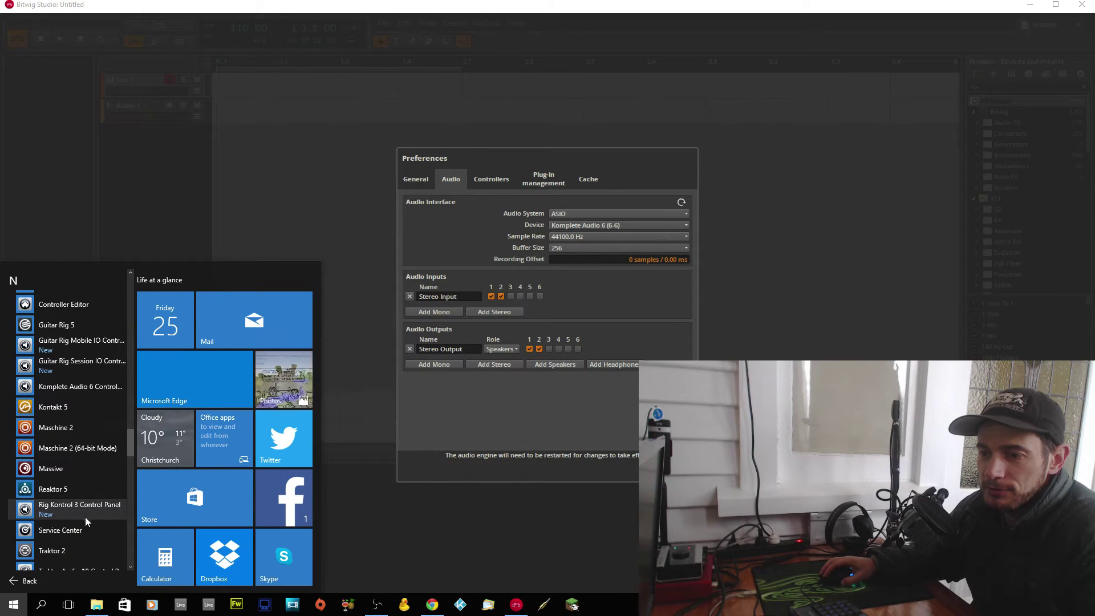
pyautogui.scroll(-3, 85, 516)
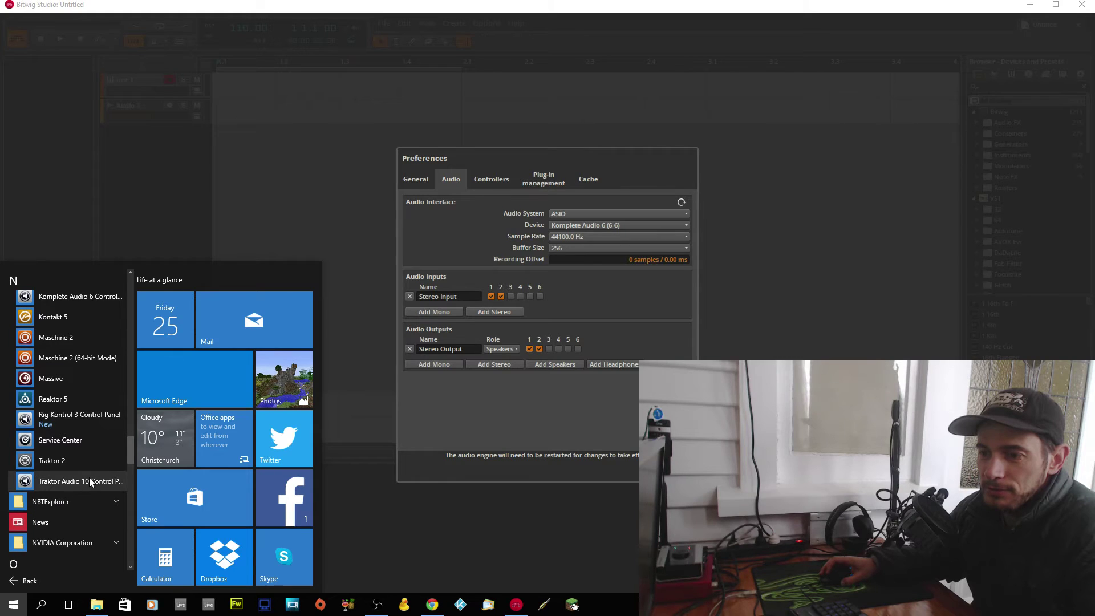
pyautogui.scroll(2, 89, 480)
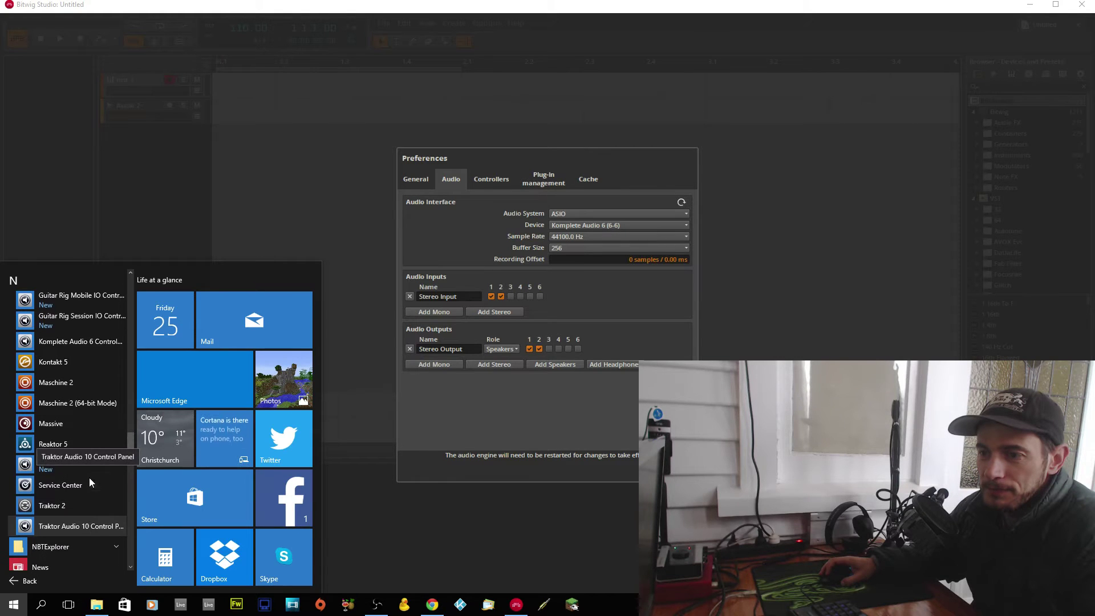
pyautogui.click(94, 340)
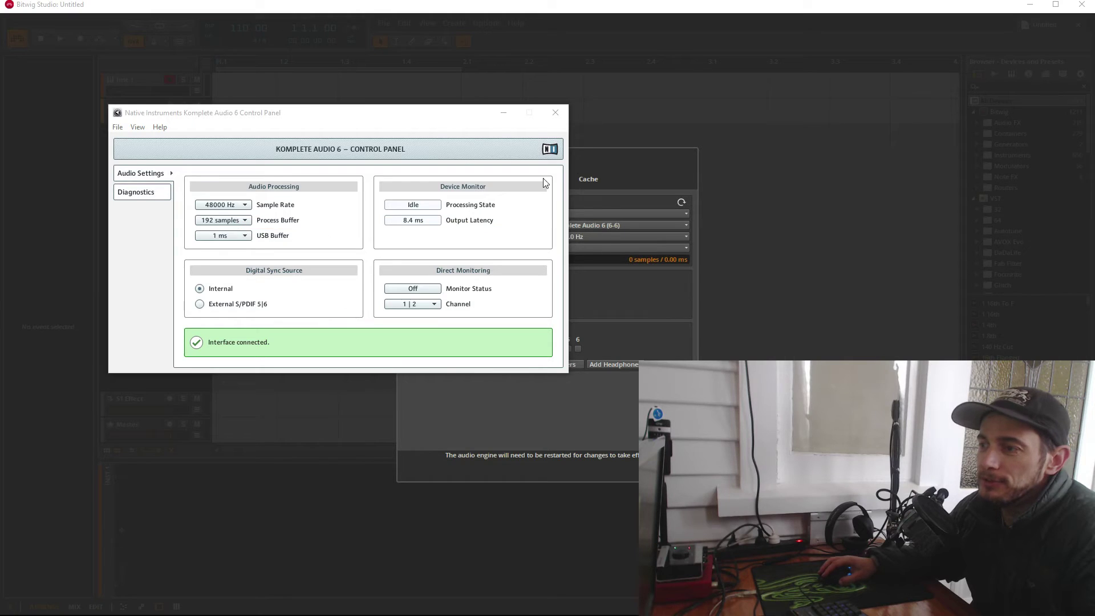
pyautogui.click(603, 153)
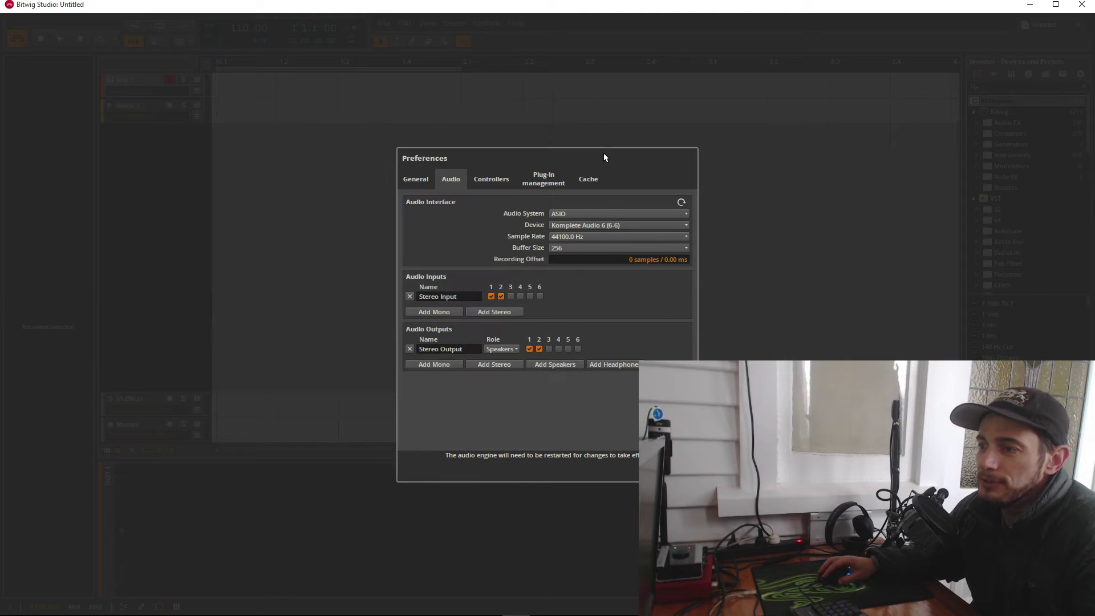
# Set Bitwig's sample rate to 48000 Hz and buffer size to 192, then reopen the control panel
pyautogui.click(605, 235)
pyautogui.click(593, 260)
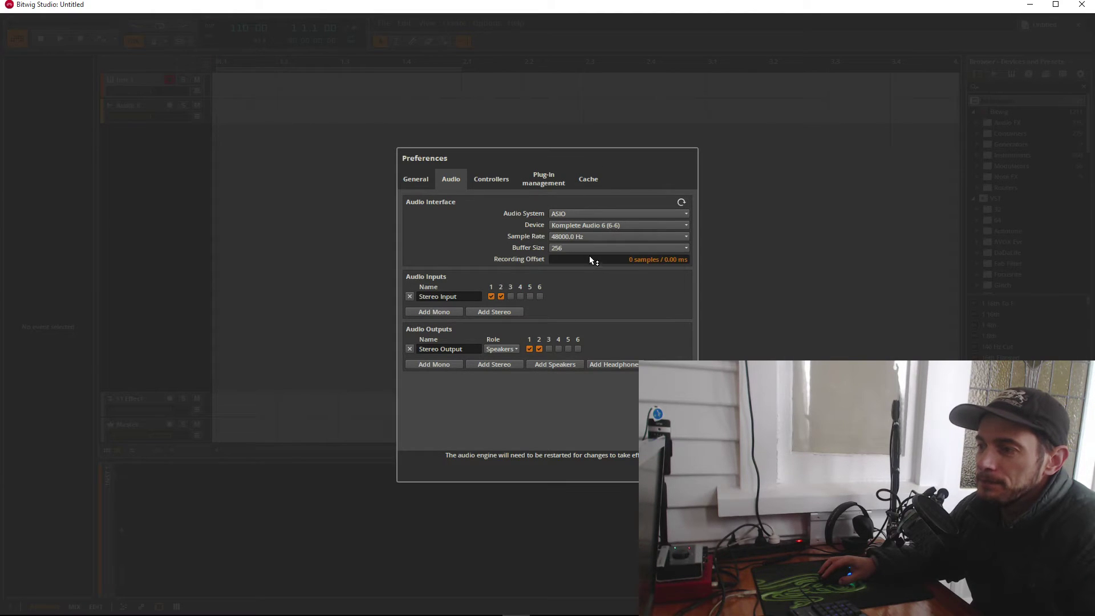
pyautogui.click(580, 248)
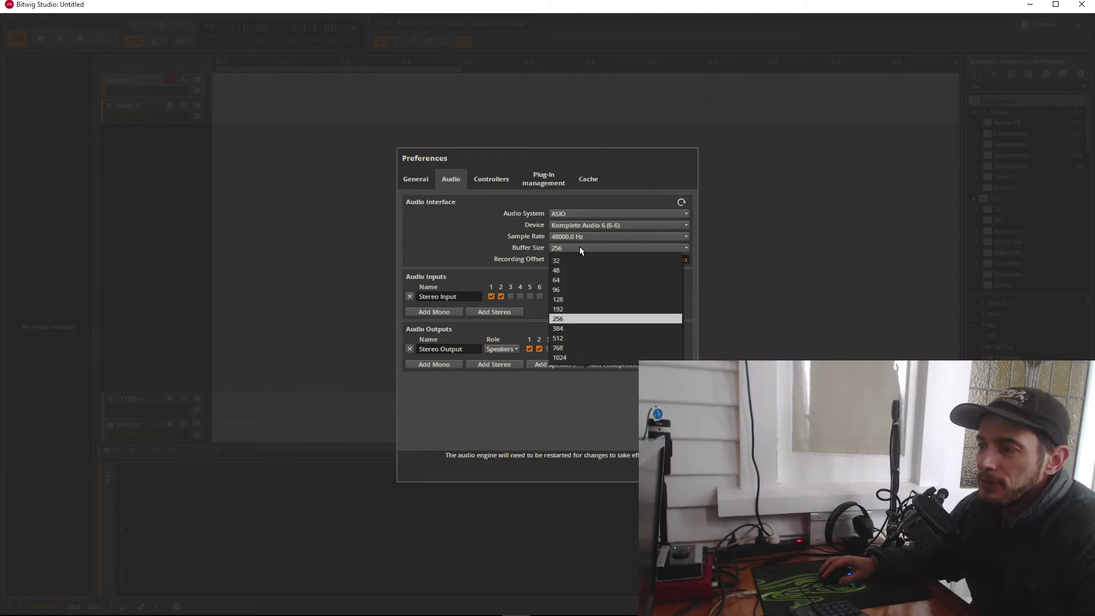
pyautogui.click(576, 309)
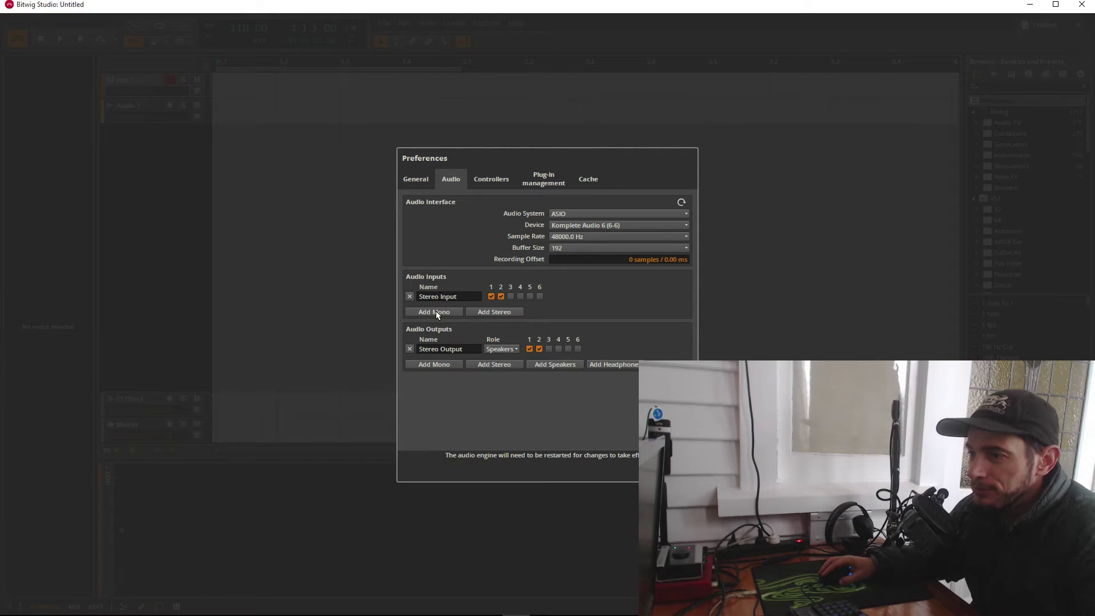
pyautogui.click(600, 607)
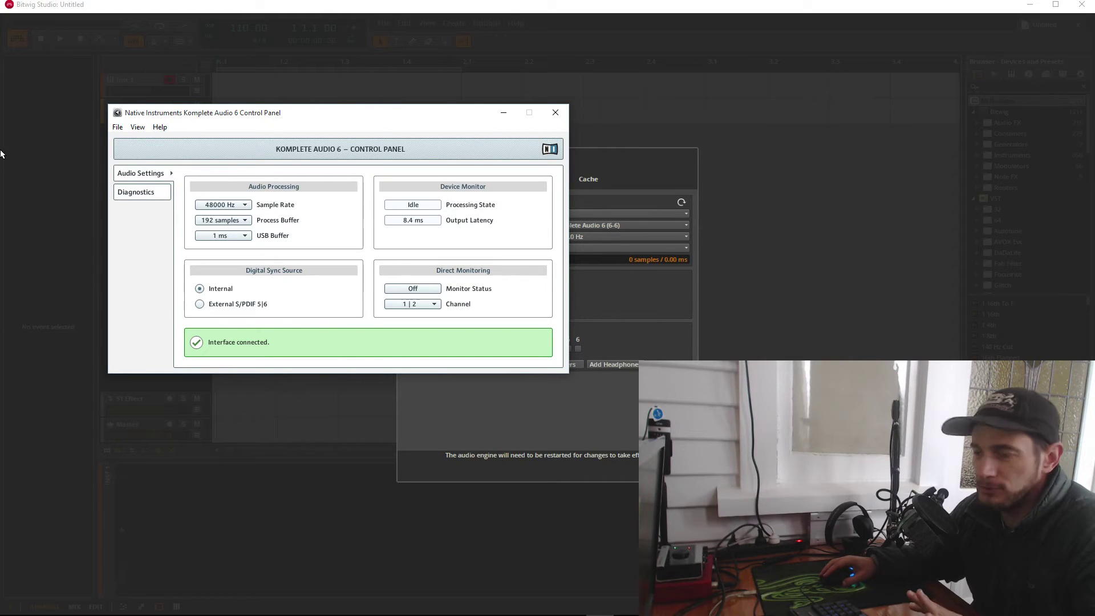
# Close the control panel and add Stereo Input 2 on channels 3–4, keeping Stereo Input on 1–2
pyautogui.click(555, 113)
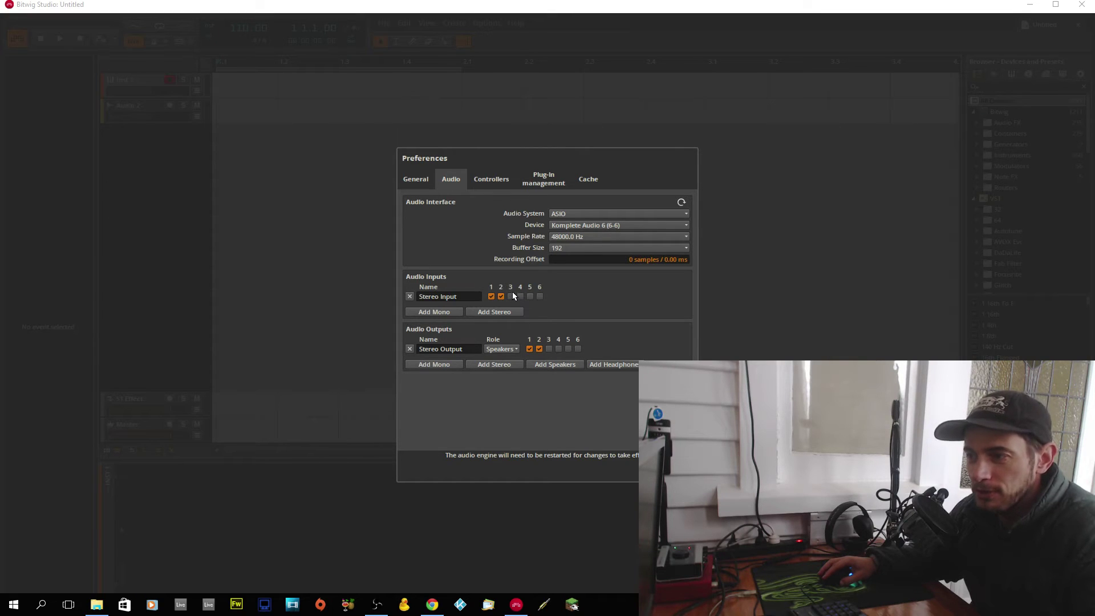
pyautogui.click(511, 297)
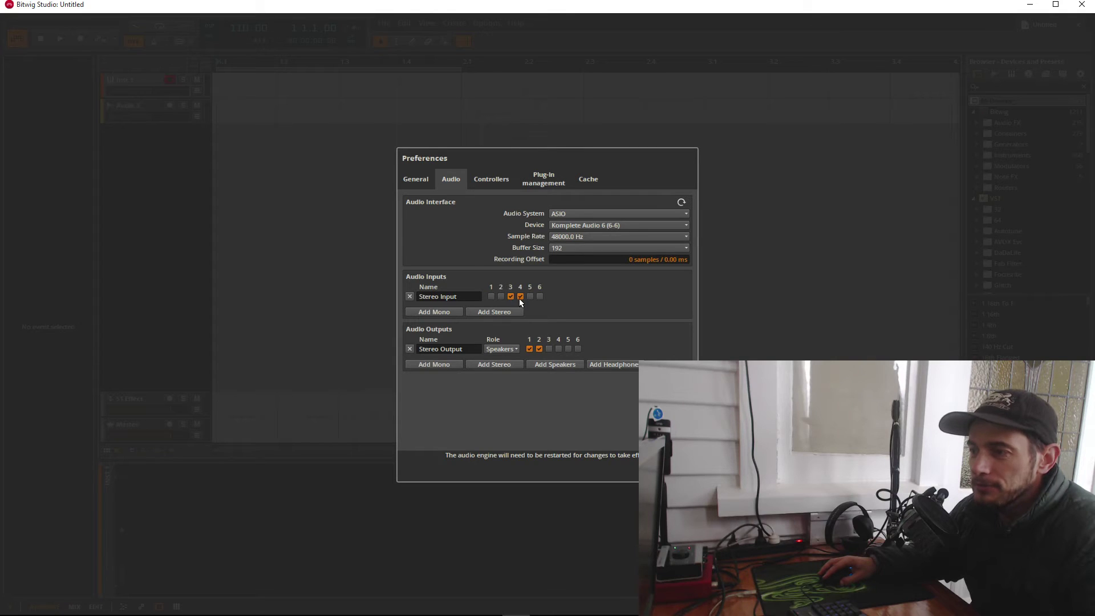
pyautogui.click(490, 297)
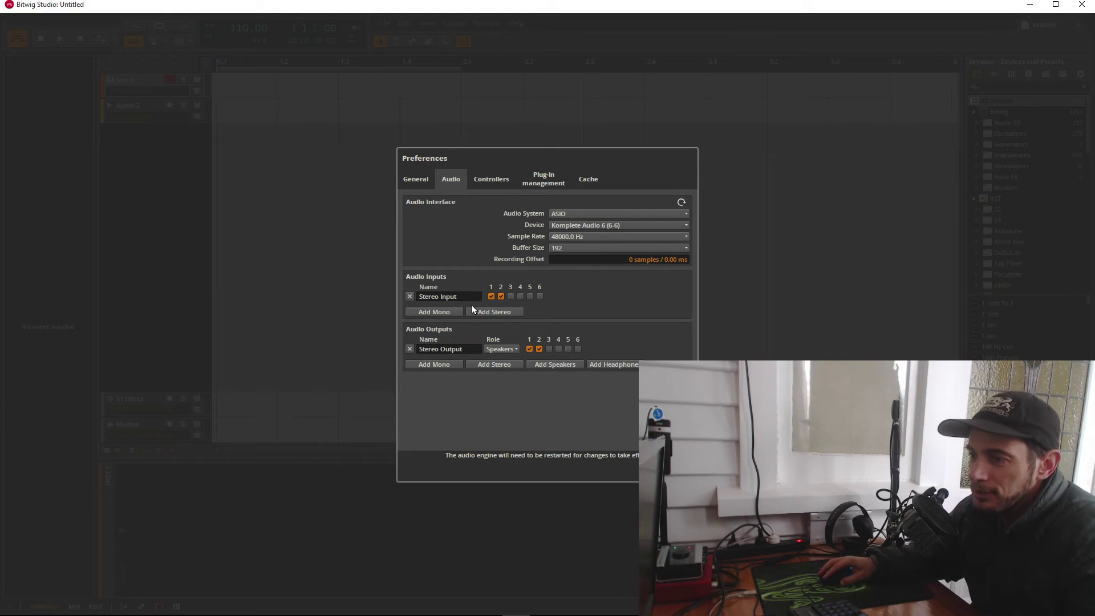
pyautogui.click(487, 315)
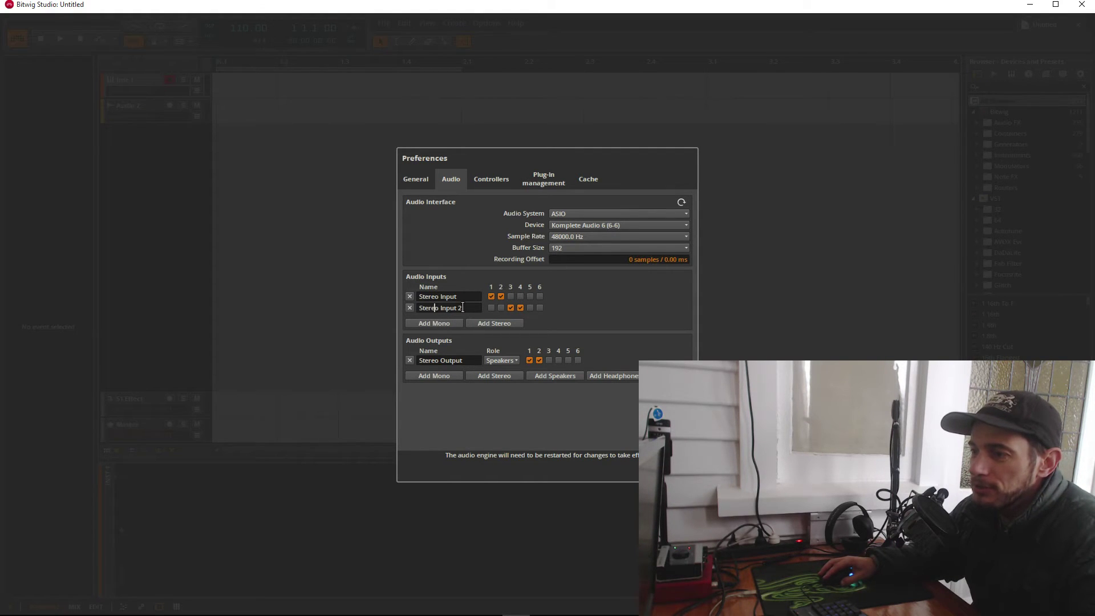
# Rename the channel 3–4 stereo input to 'DJ Mix'
pyautogui.hotkey('ctrl', 'a')
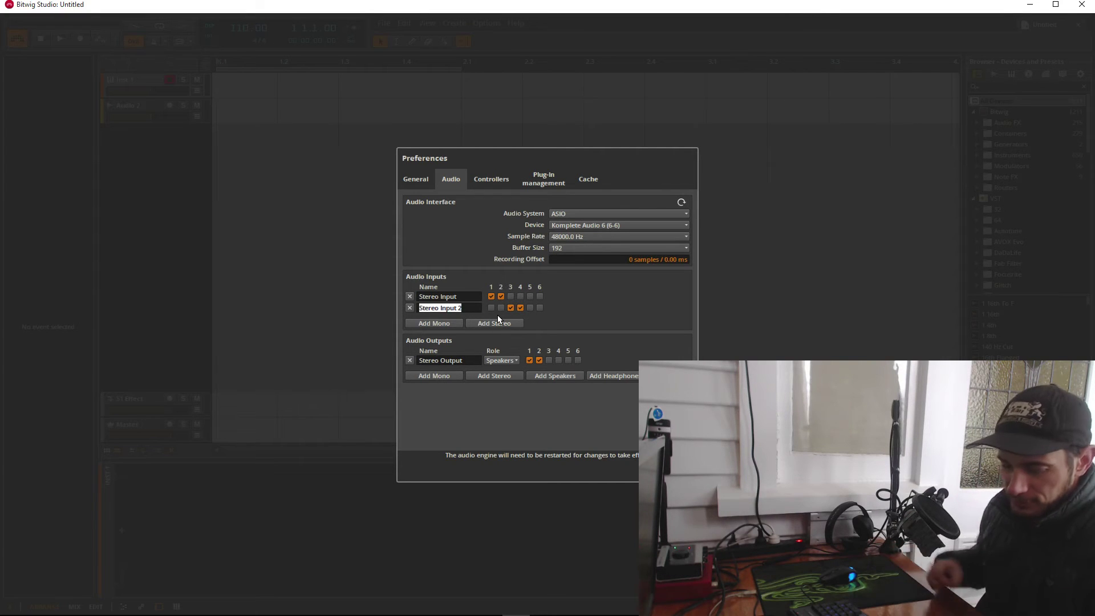
pyautogui.write('d')
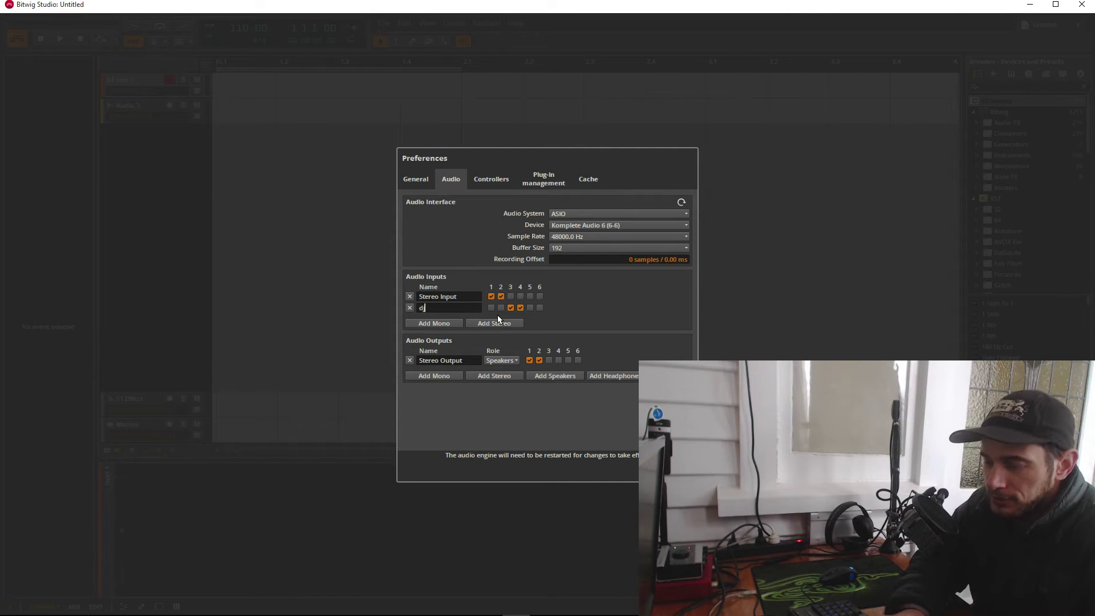
pyautogui.press('BackSpace')
pyautogui.press('BackSpace')
pyautogui.press('BackSpace')
pyautogui.press('BackSpace')
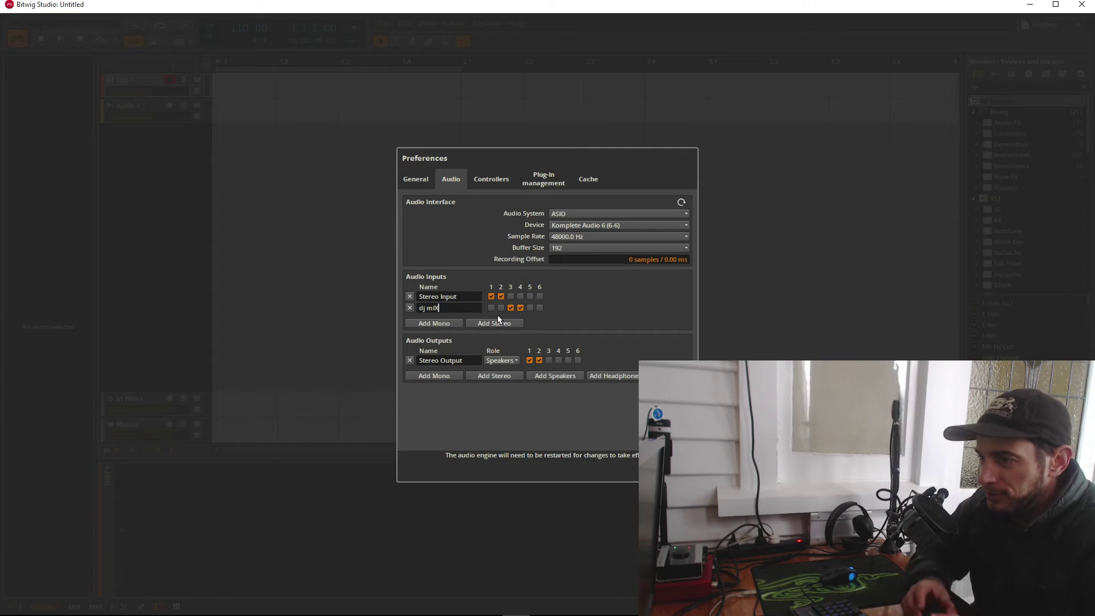
pyautogui.press('BackSpace')
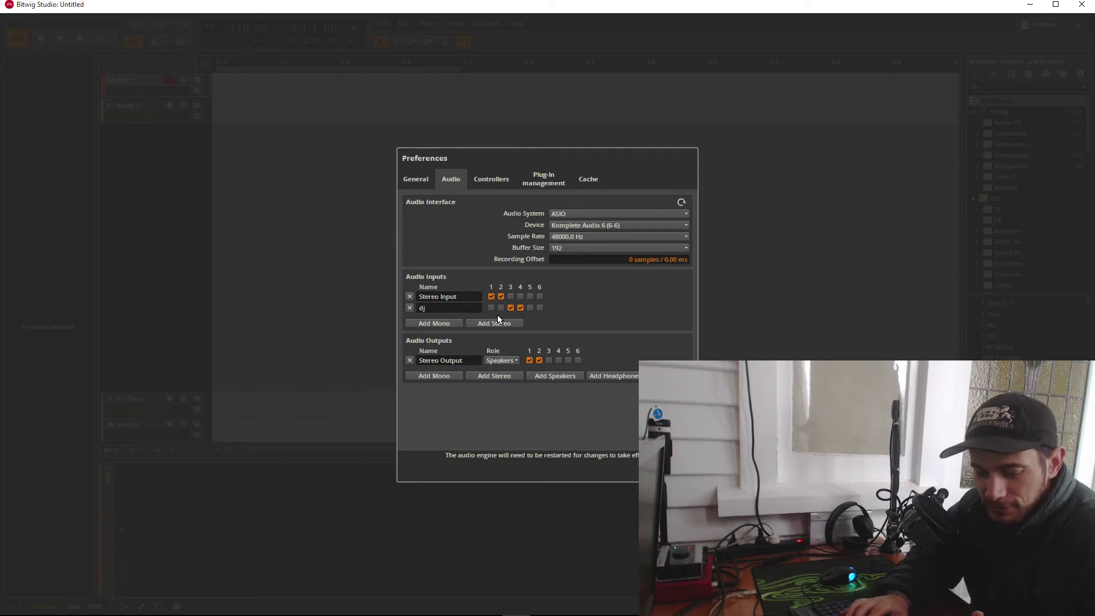
pyautogui.press('BackSpace')
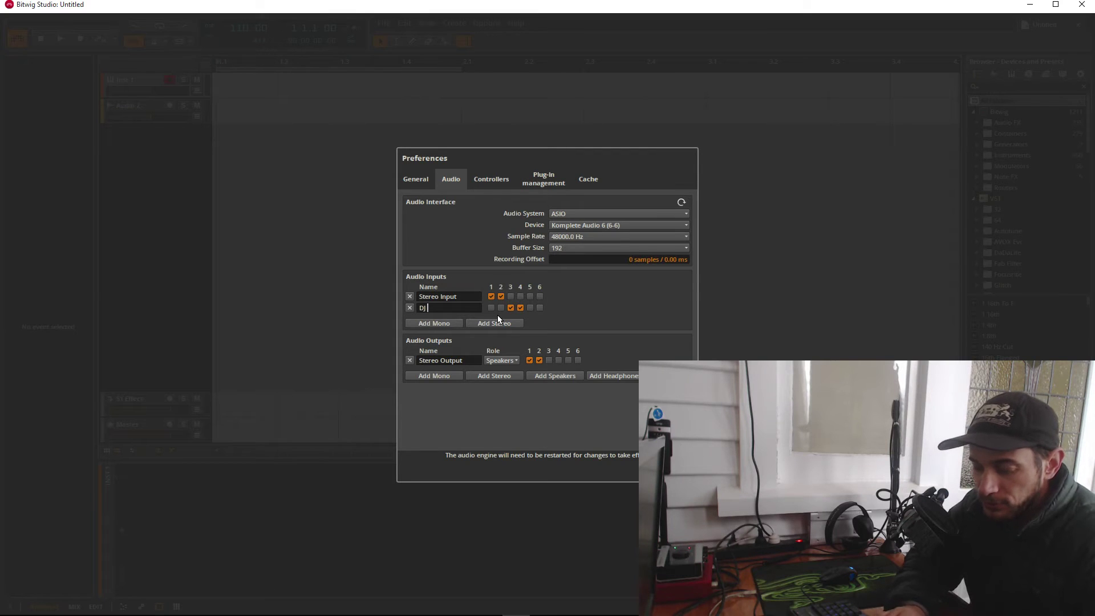
pyautogui.write('DJ Mix')
pyautogui.press('Return')
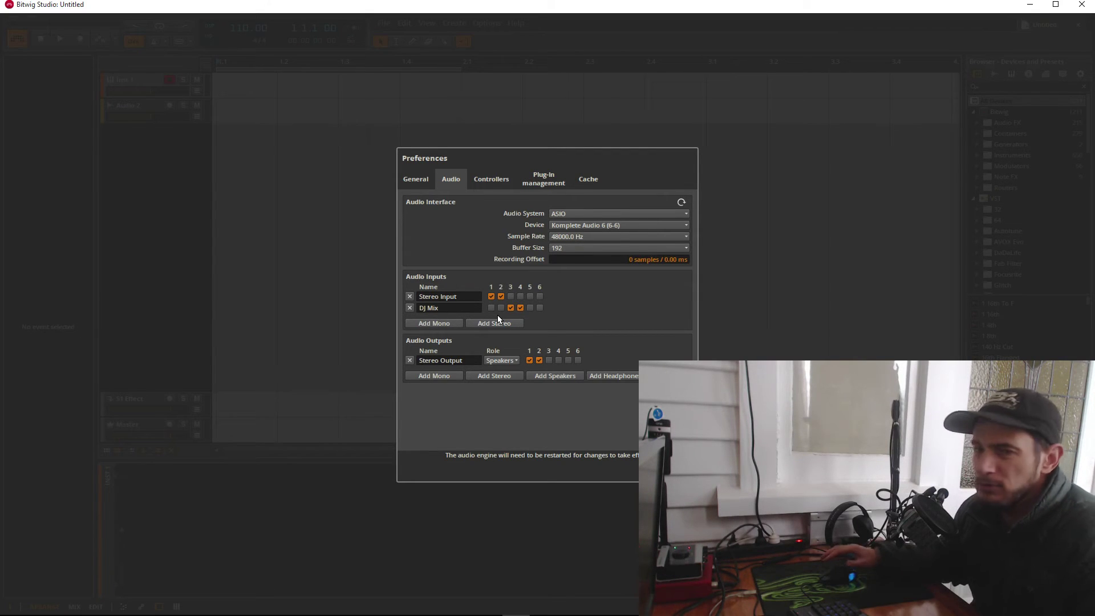
# Remove the channel 1–2 stereo input and add a mono input
pyautogui.doubleClick(466, 293)
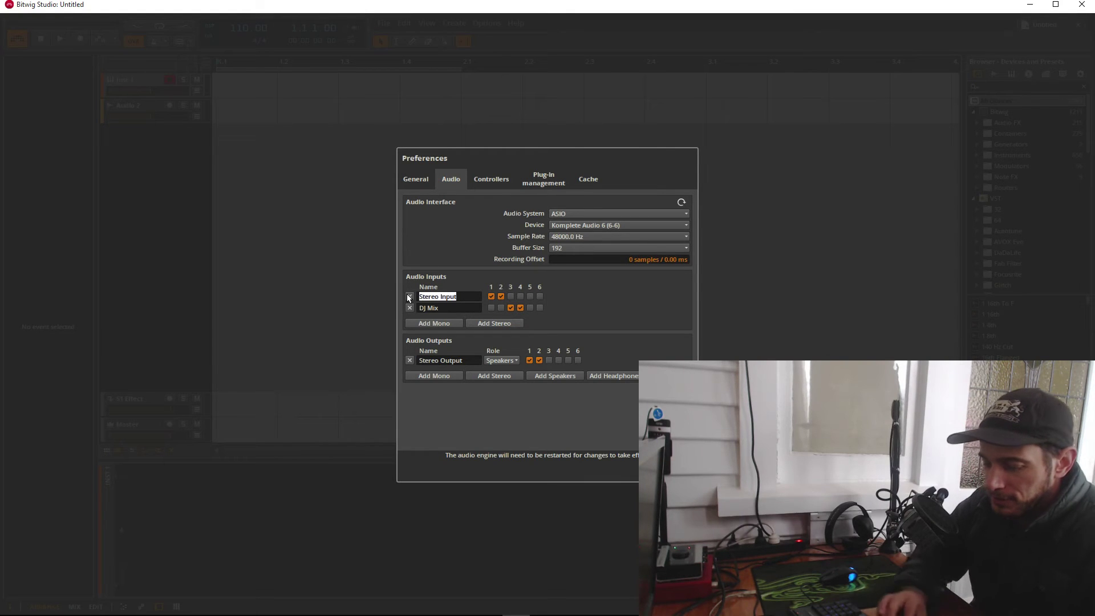
pyautogui.write('Mic')
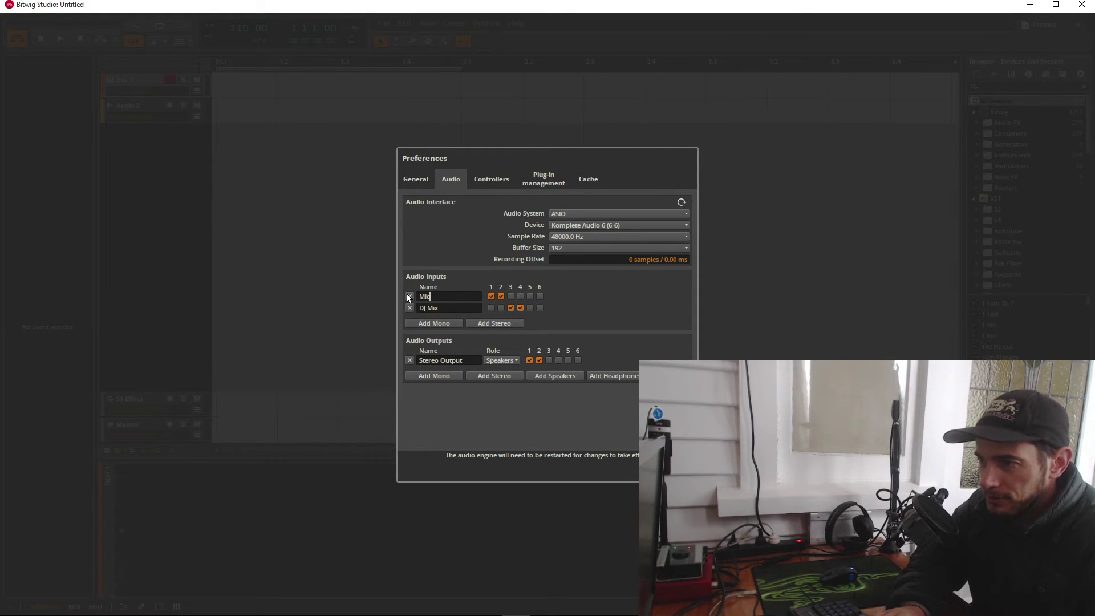
pyautogui.write(' 1')
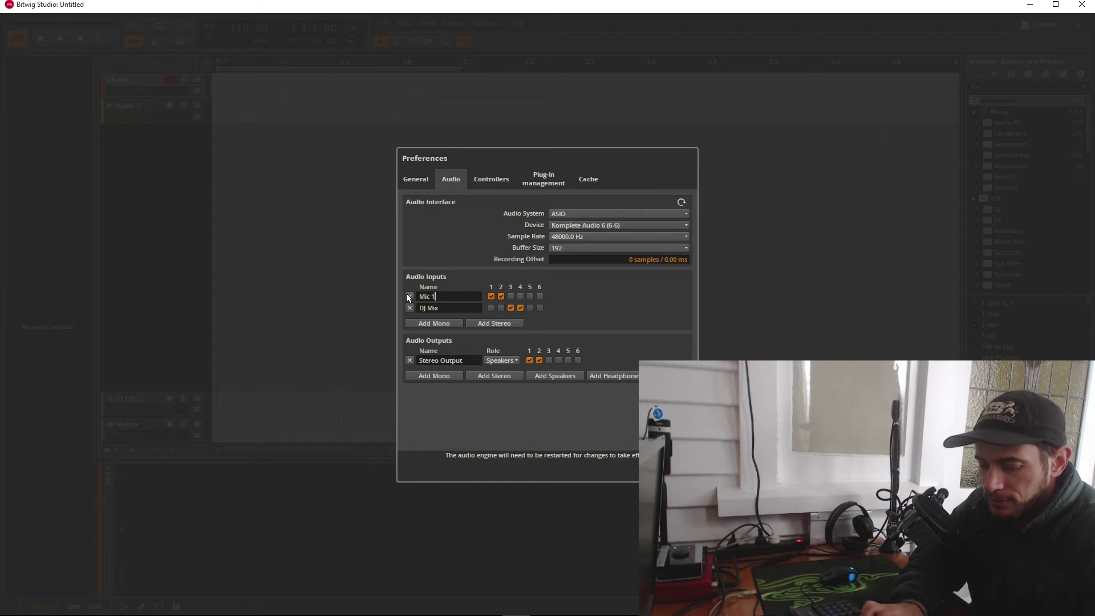
pyautogui.write(' and 2')
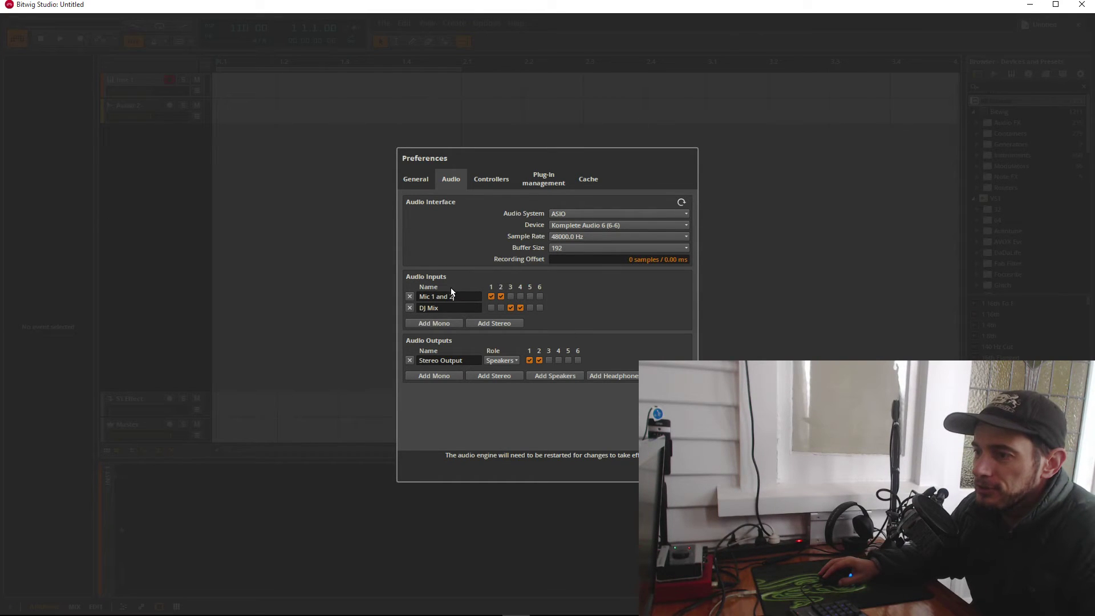
pyautogui.click(410, 296)
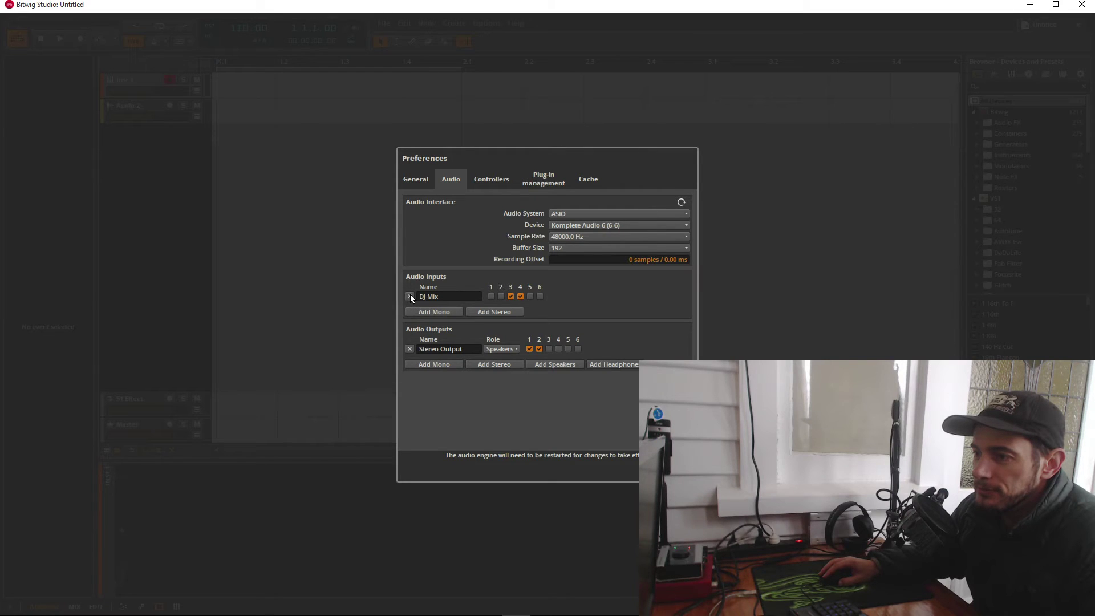
pyautogui.click(433, 312)
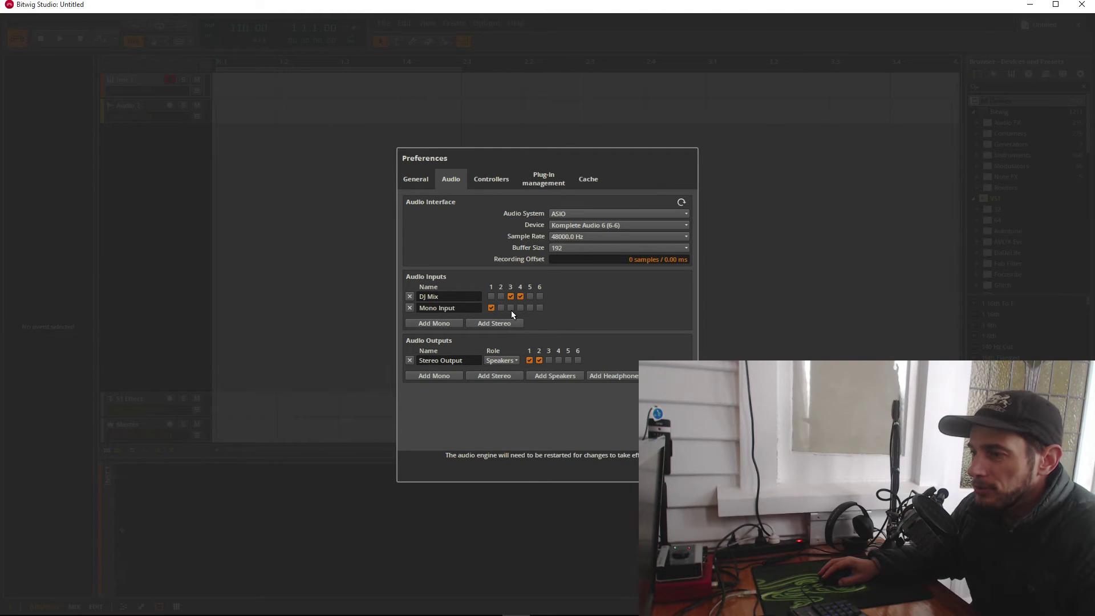
# Name the mono input 'Mic 1', add a second mono input named 'Mic 2', and close Preferences
pyautogui.click(461, 309)
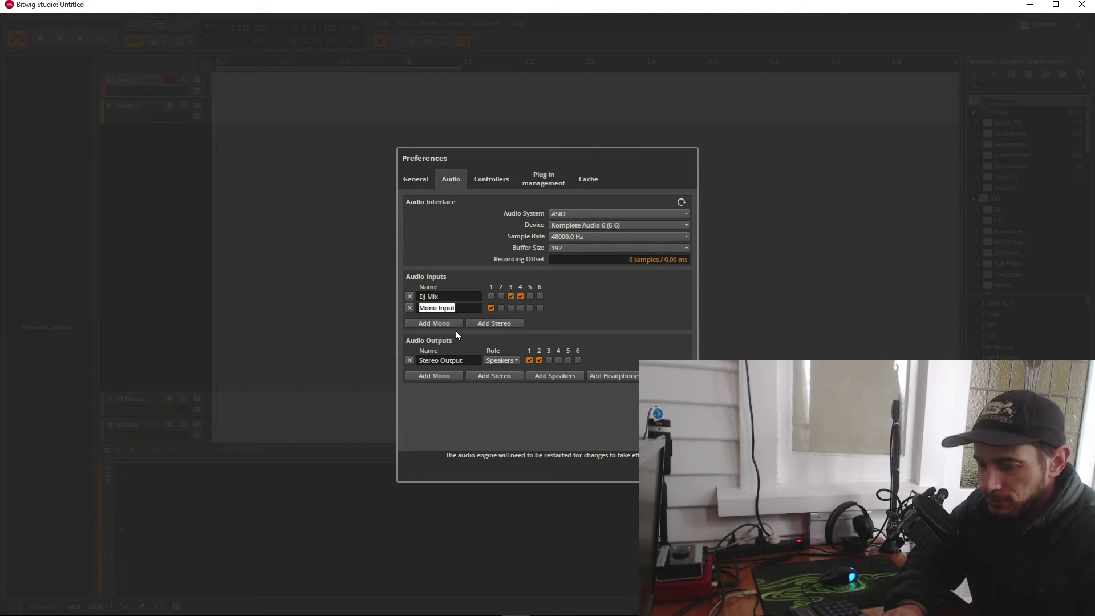
pyautogui.write('Mic 1')
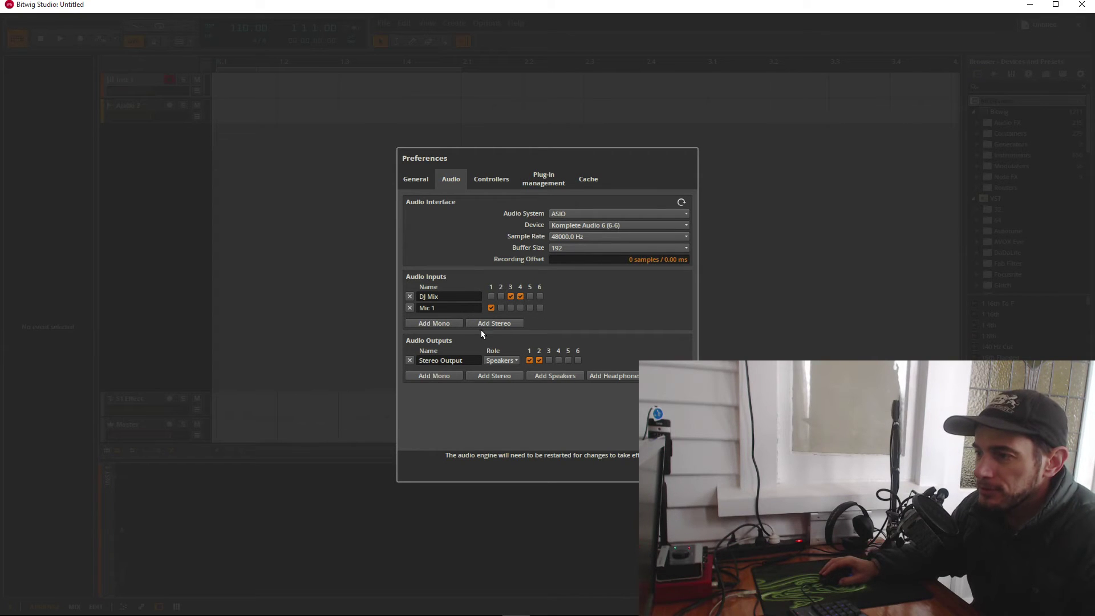
pyautogui.click(450, 322)
pyautogui.doubleClick(456, 318)
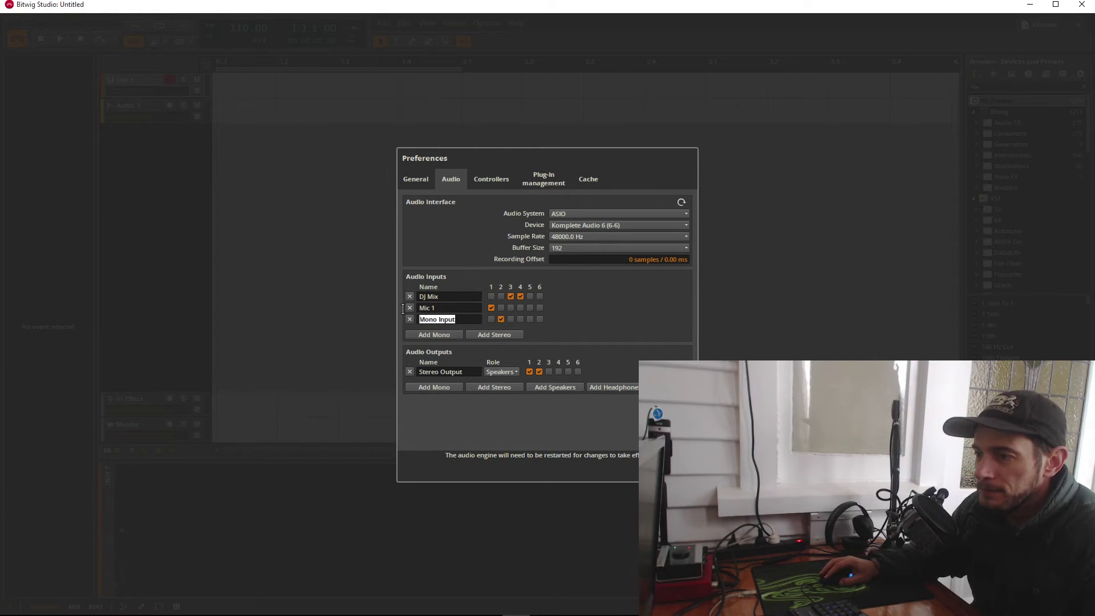
pyautogui.write('Mic 2')
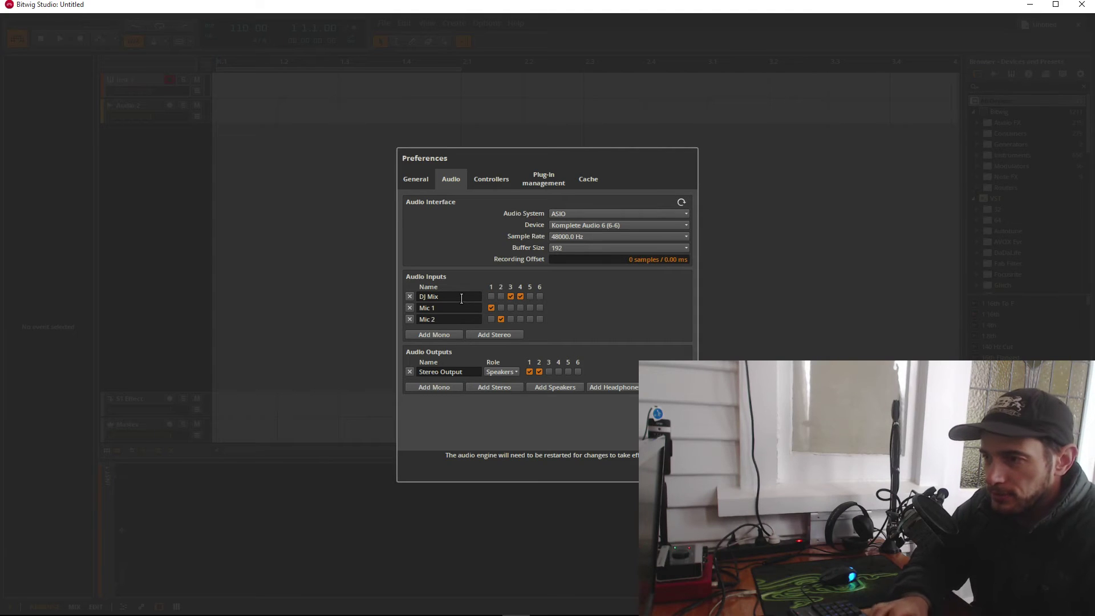
pyautogui.press('Return')
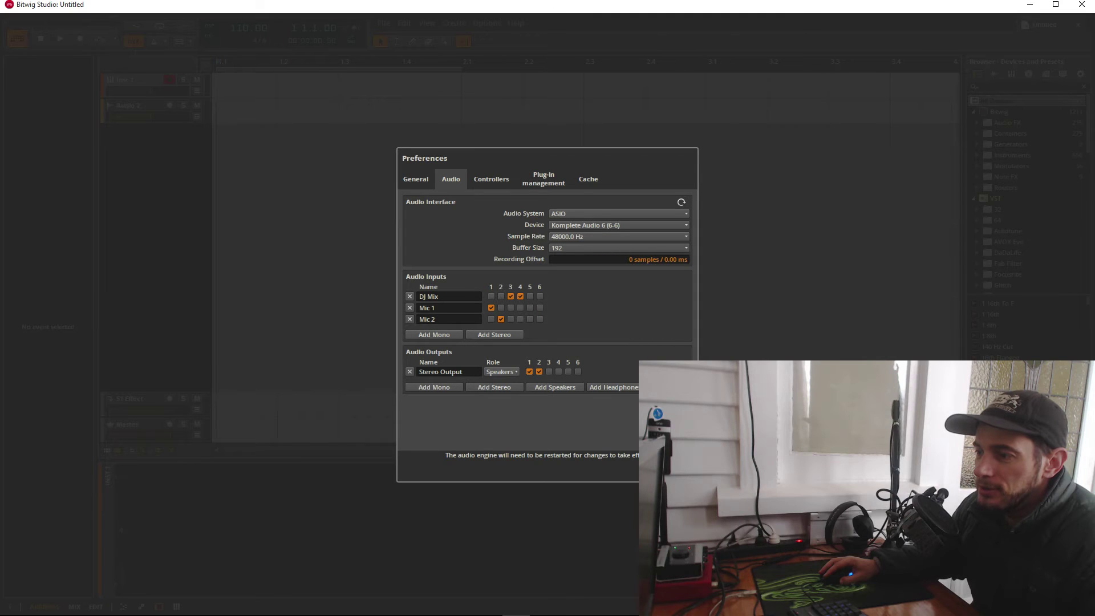
pyautogui.press('Escape')
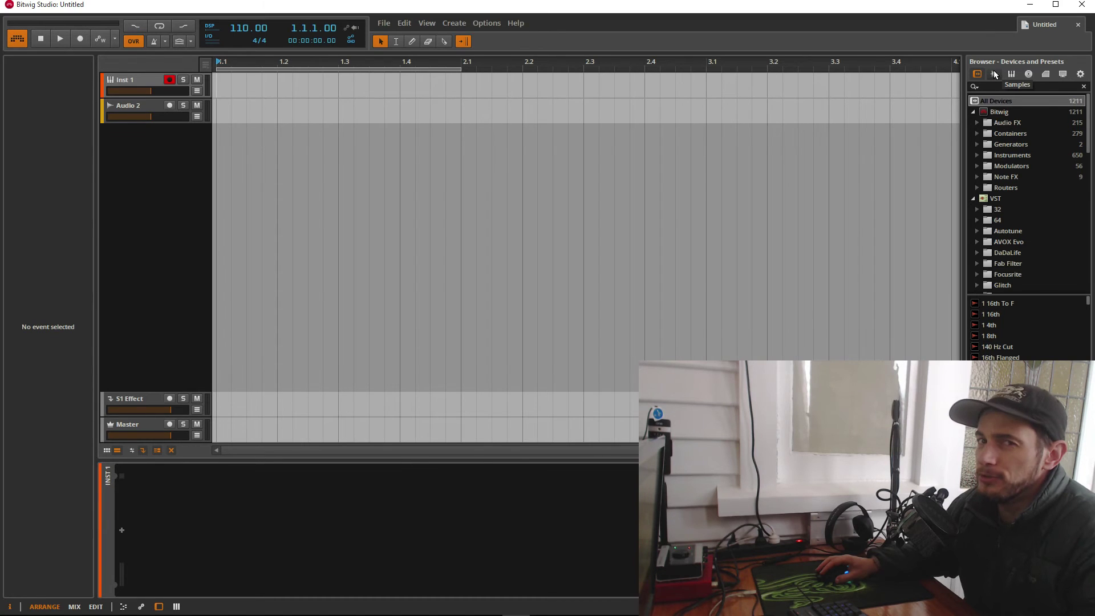
# Head for another program's icon on the Windows taskbar, leaving Bitwig's arrangement behind
pyautogui.moveTo(573, 610)
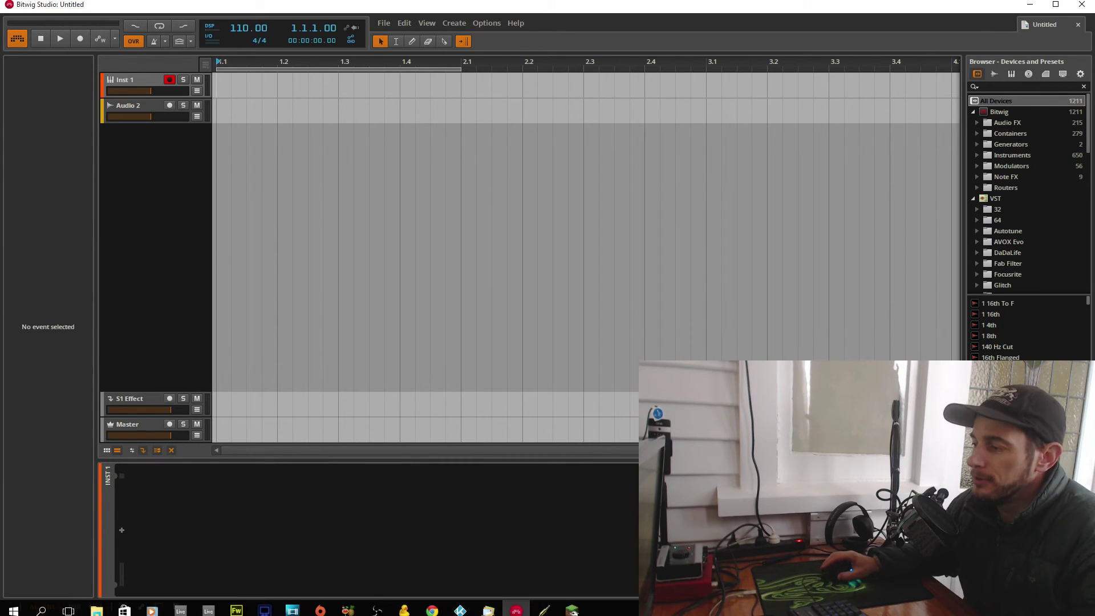
# Switch to Windows sound settings and accept disabling audio enhancements for the Speakers
pyautogui.click(573, 605)
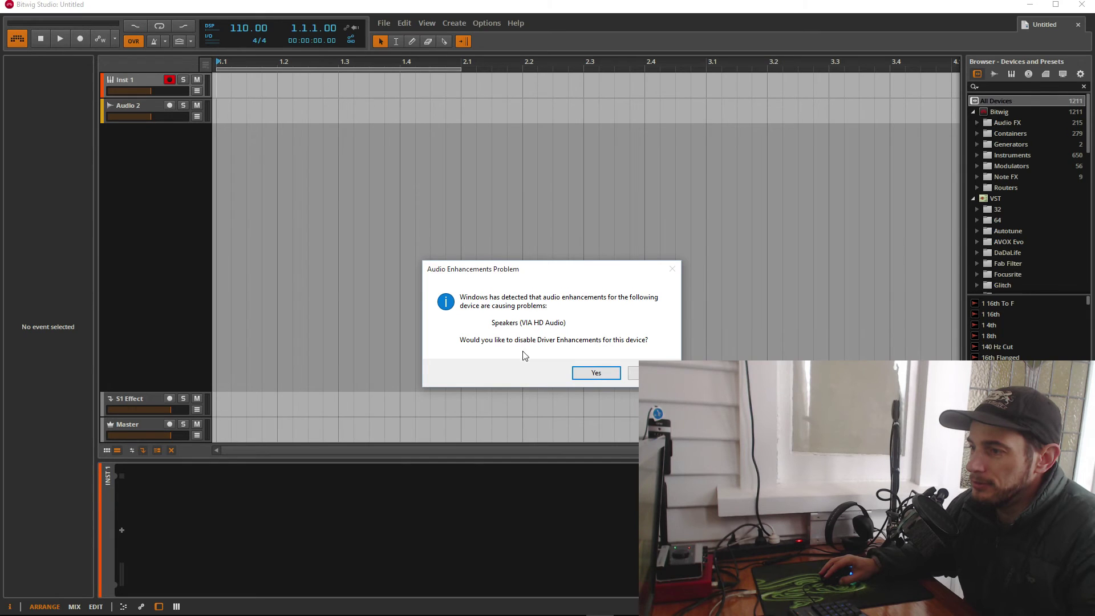
pyautogui.click(596, 372)
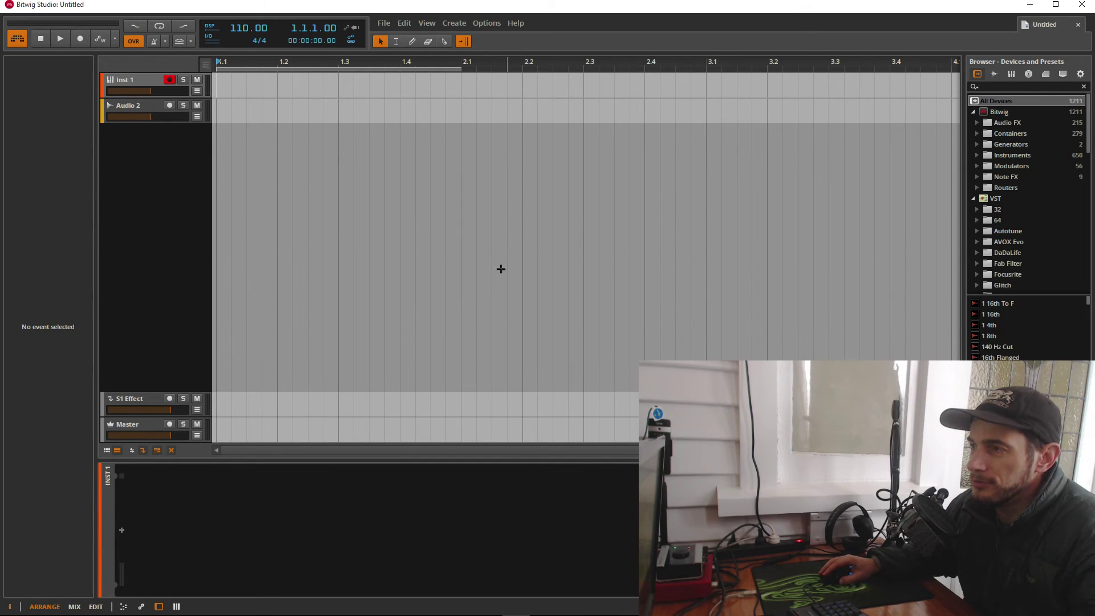
pyautogui.scroll(-2, 244, 269)
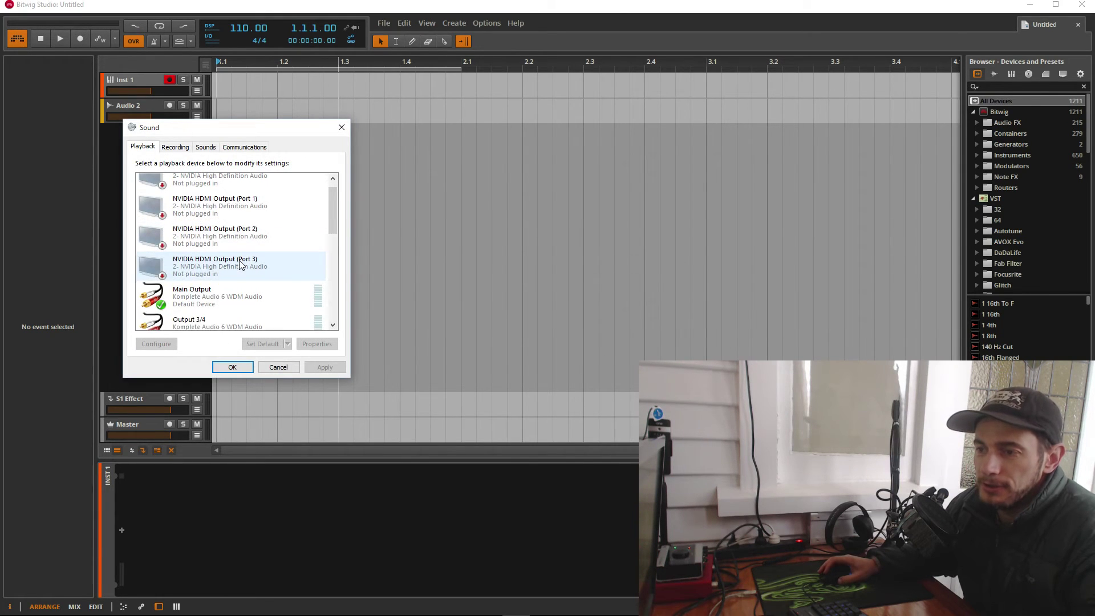
pyautogui.scroll(-4, 245, 270)
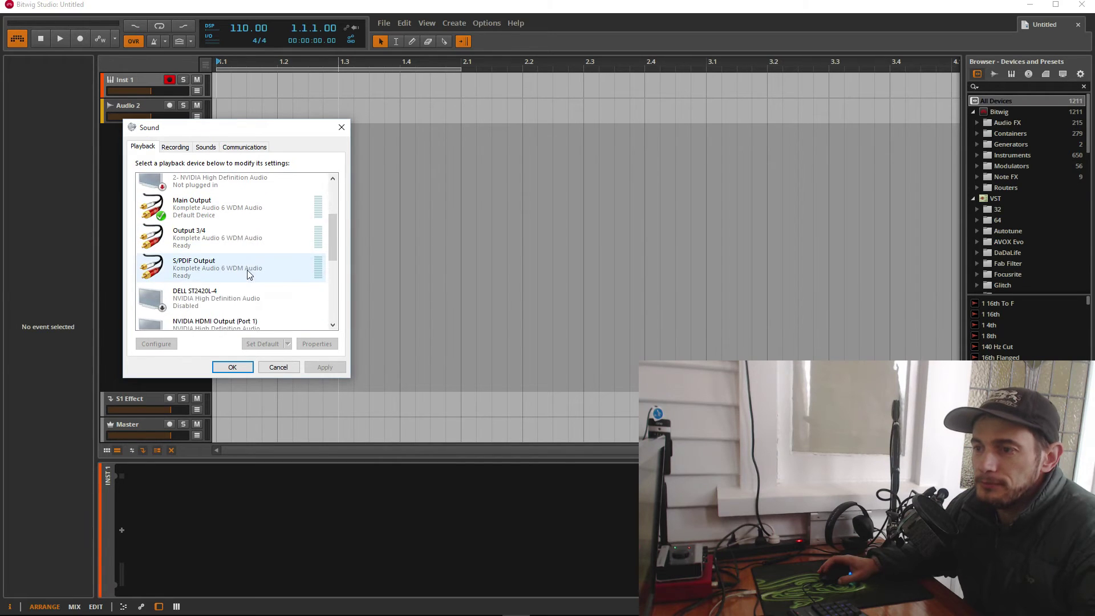
pyautogui.scroll(-3, 249, 277)
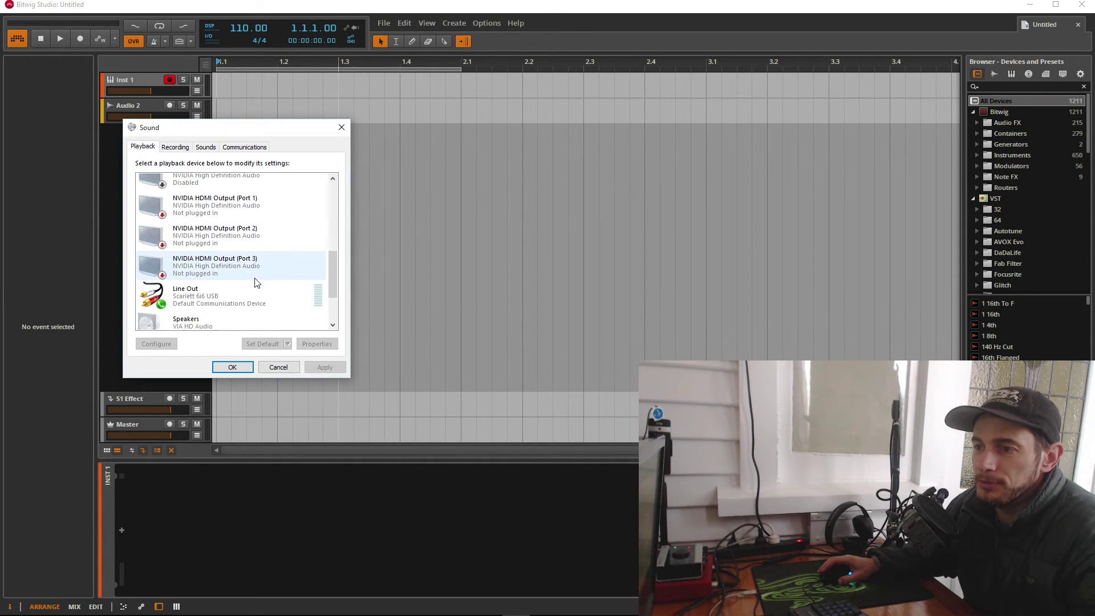
pyautogui.scroll(1, 255, 284)
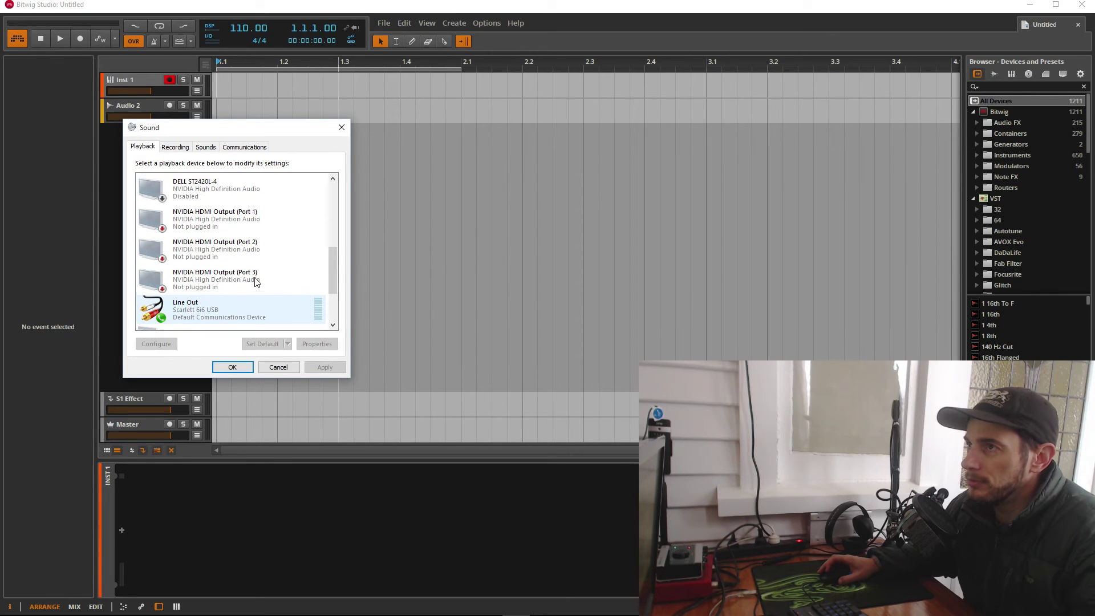
pyautogui.scroll(1, 256, 283)
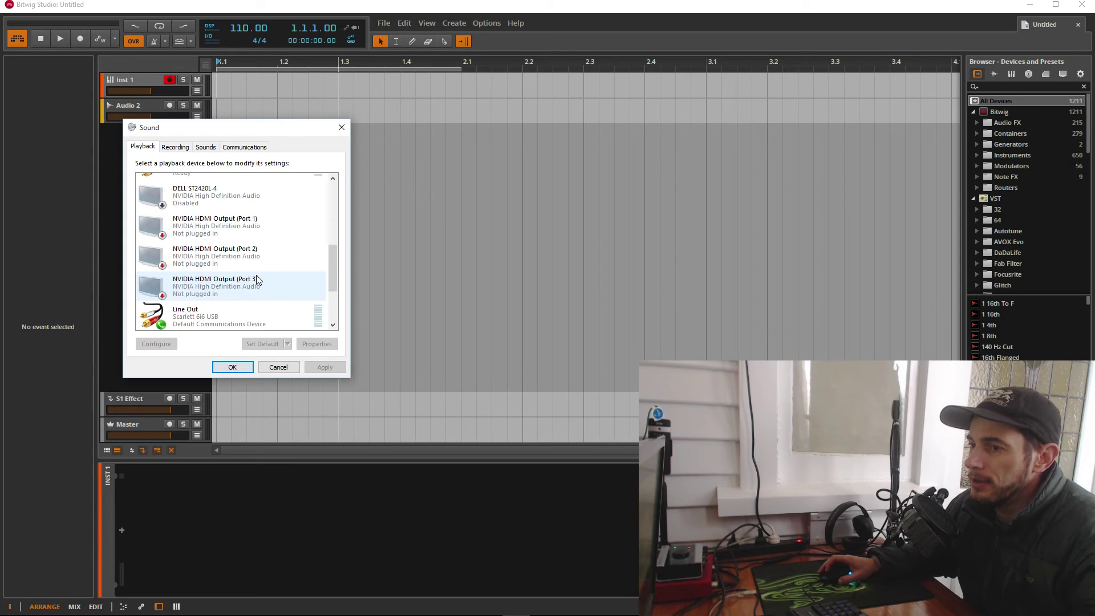
pyautogui.scroll(3, 257, 280)
pyautogui.scroll(4, 268, 273)
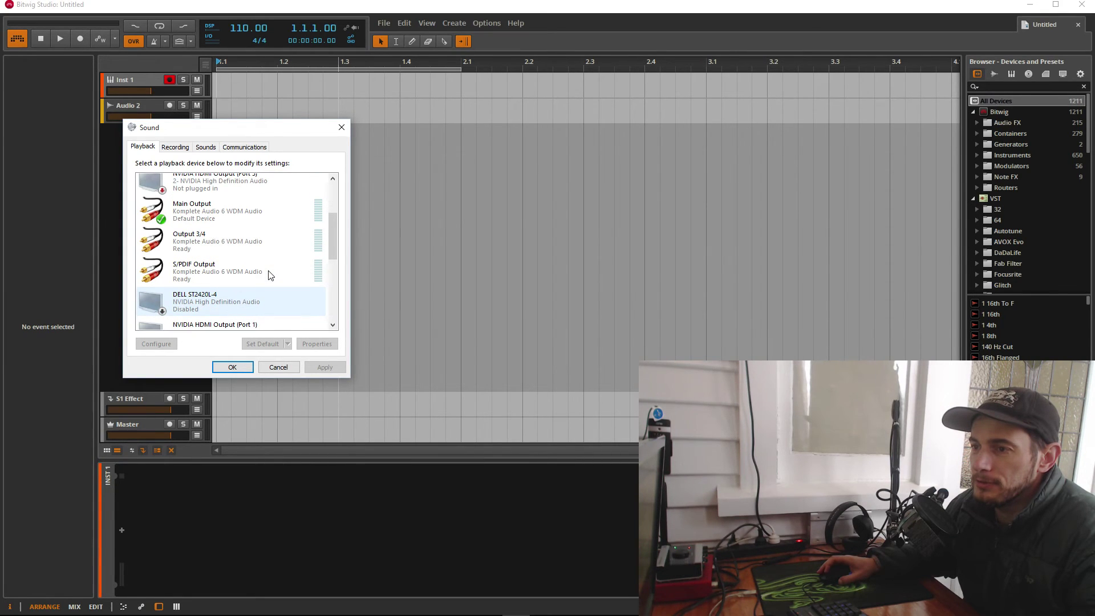
# Select Komplete Audio 6 Main Output as the playback device and close the Sound window
pyautogui.click(222, 206)
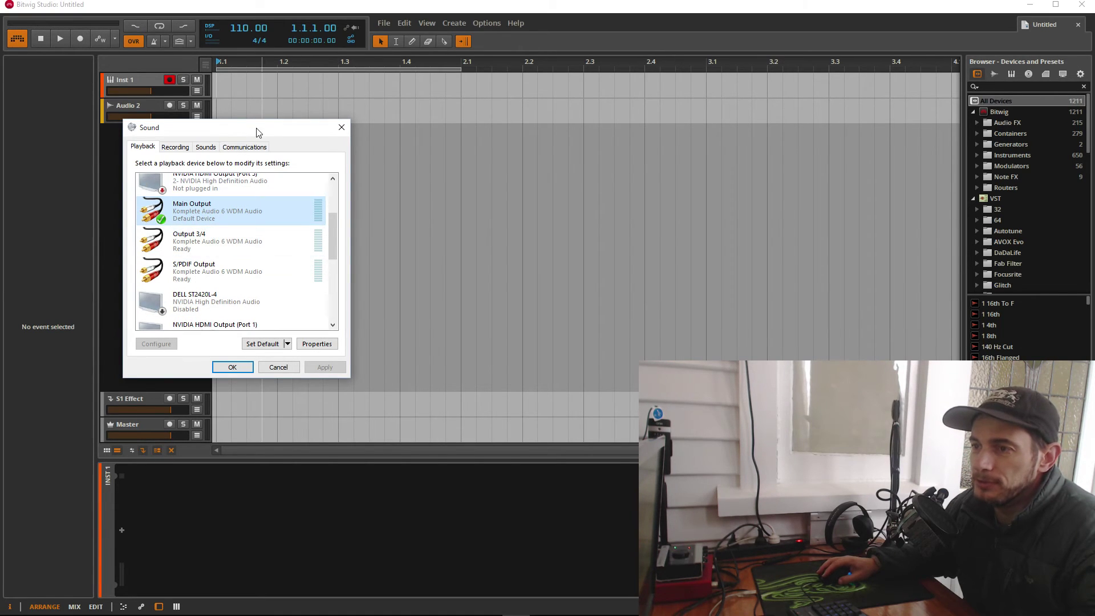
pyautogui.moveTo(257, 131); pyautogui.dragTo(596, 302)
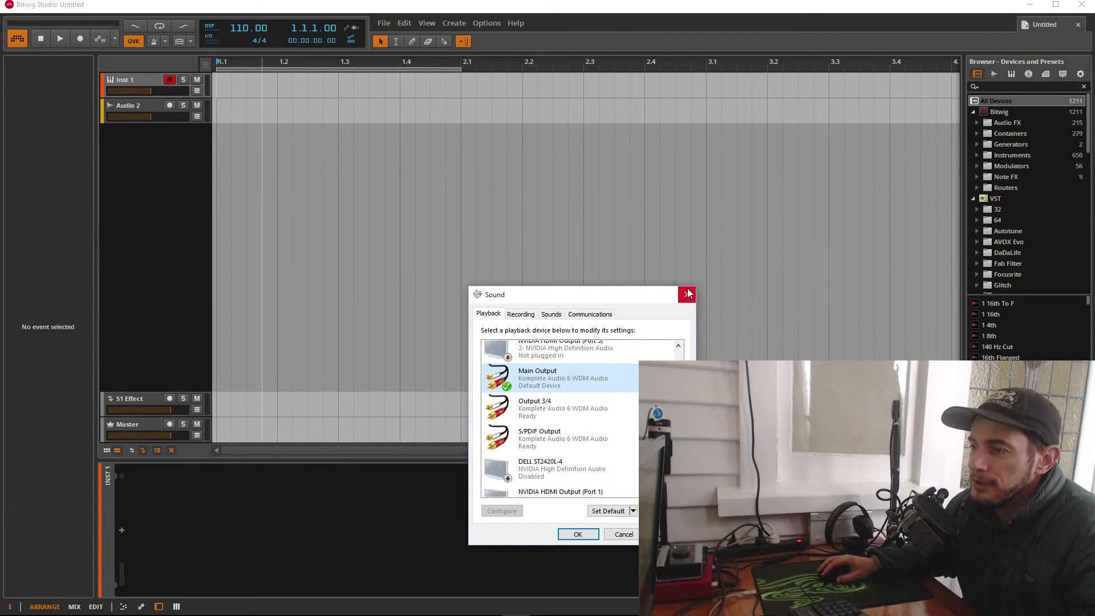
pyautogui.click(684, 292)
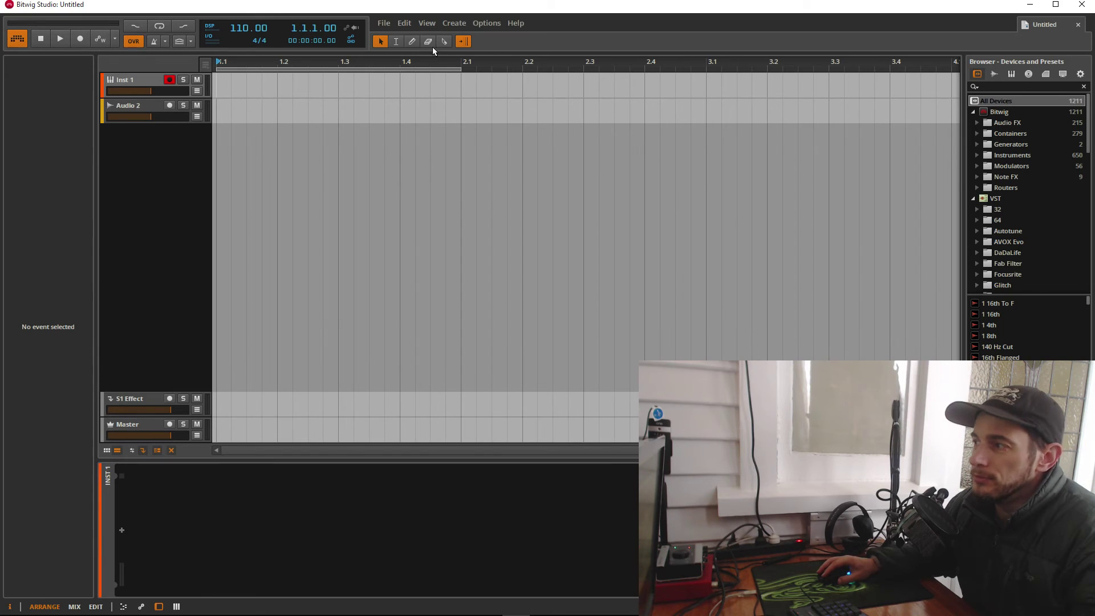
# Place the HH101 - Break (4) 98 bpm loop from Hiphop 101 Drum Kit samples on a new track
pyautogui.click(995, 75)
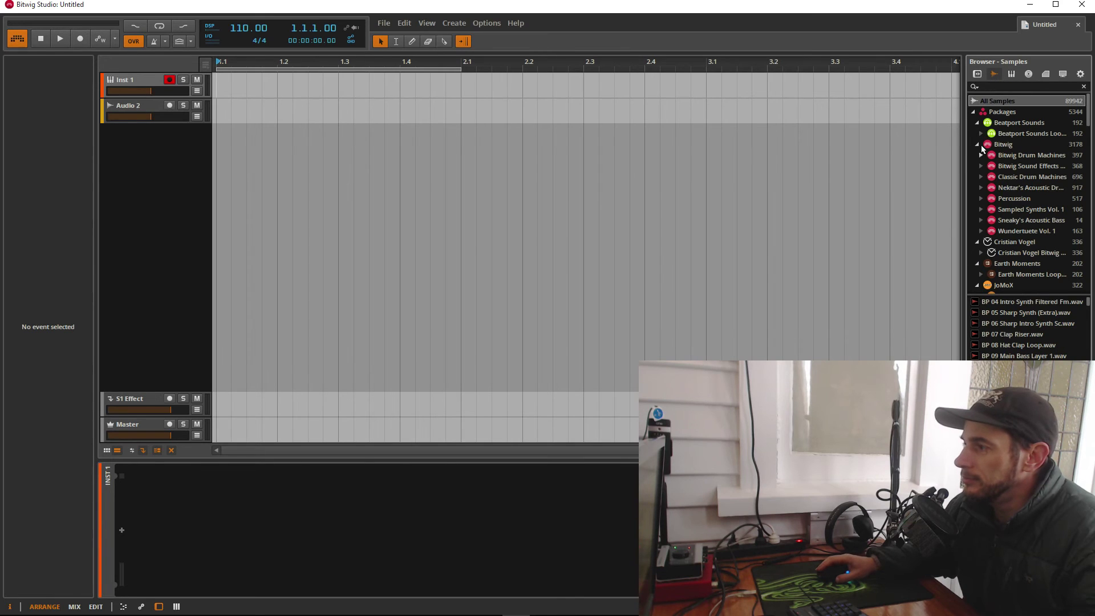
pyautogui.scroll(-5, 1005, 208)
pyautogui.scroll(-5, 1007, 208)
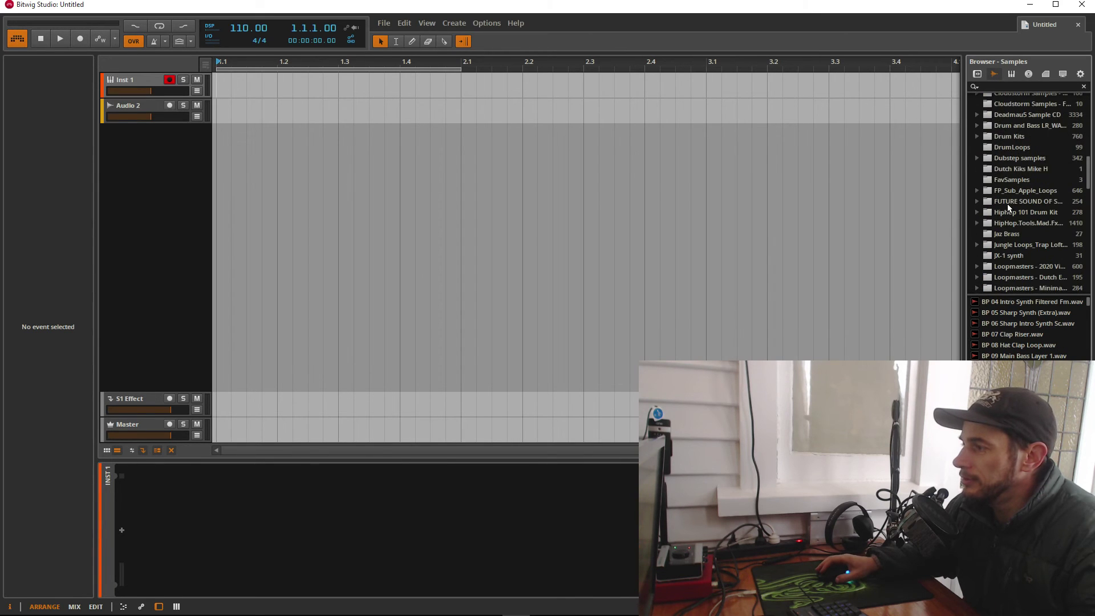
pyautogui.click(977, 213)
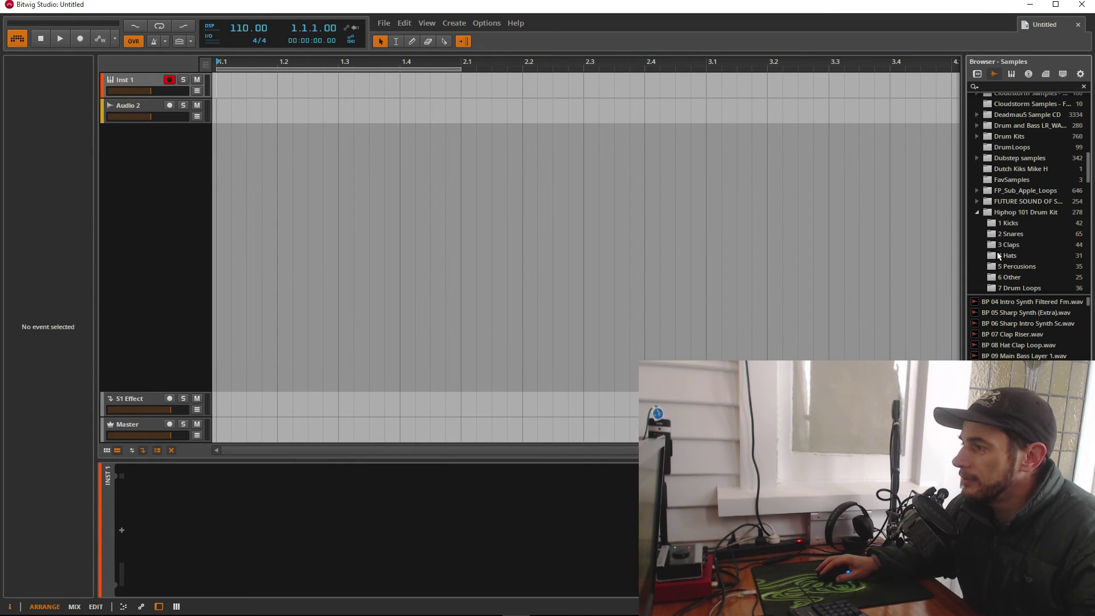
pyautogui.scroll(-5, 997, 261)
pyautogui.scroll(3, 998, 261)
pyautogui.click(994, 187)
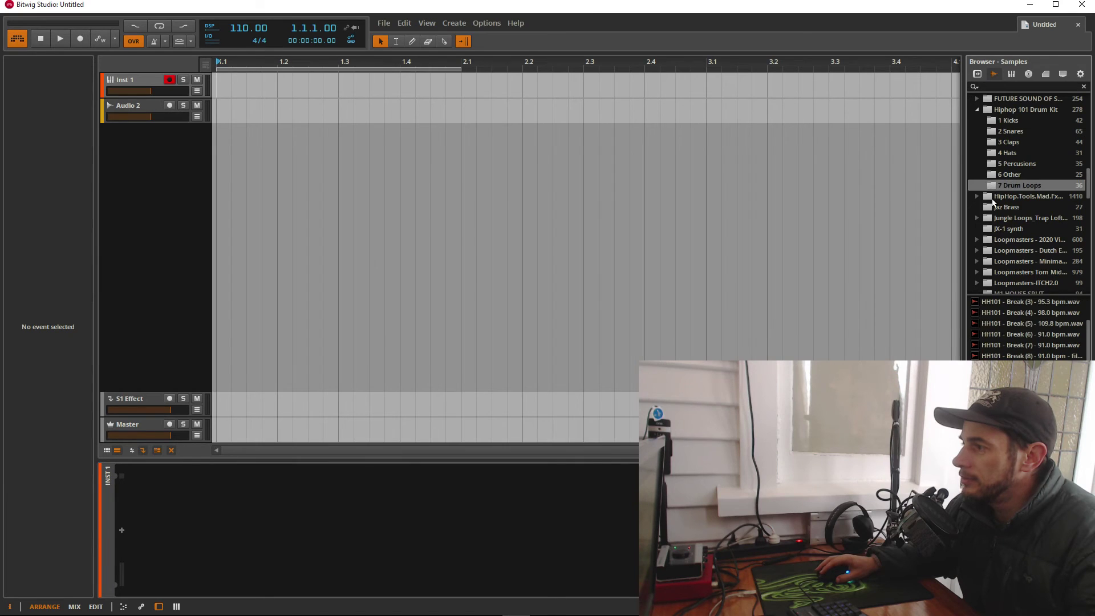
pyautogui.moveTo(973, 316); pyautogui.dragTo(242, 144)
pyautogui.doubleClick(242, 25)
# Set the tempo to 98 BPM and play the drum clip in a loop
pyautogui.write('98')
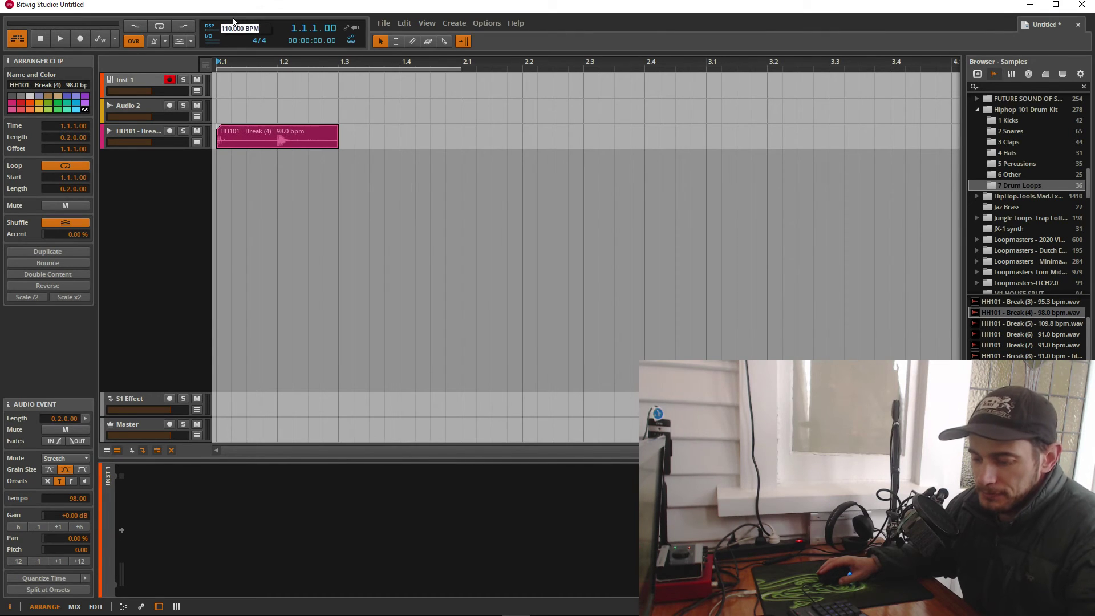
pyautogui.press('Return')
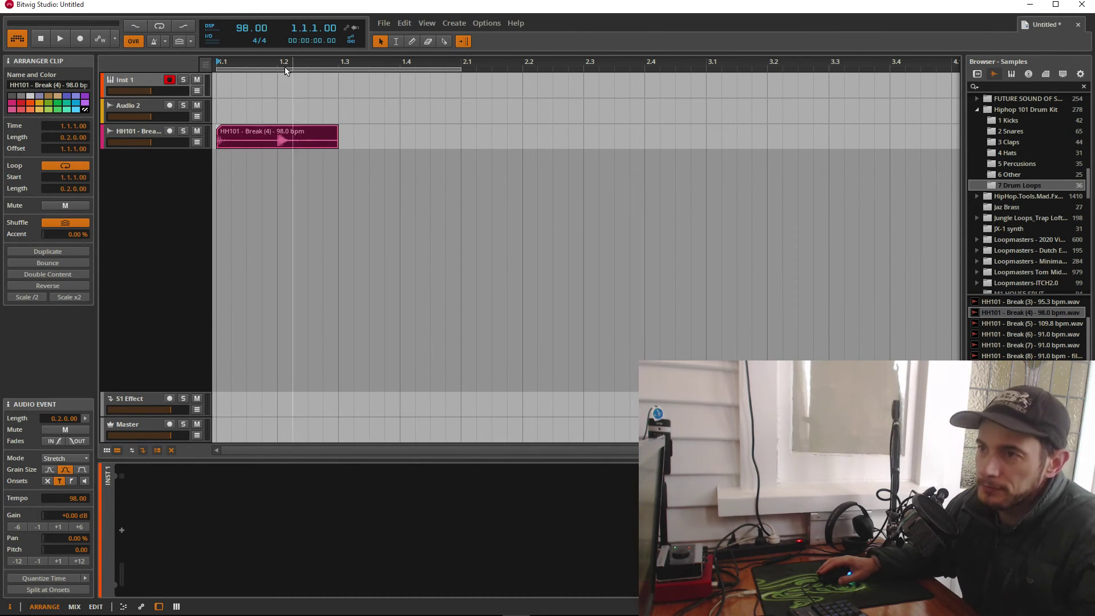
pyautogui.press('space')
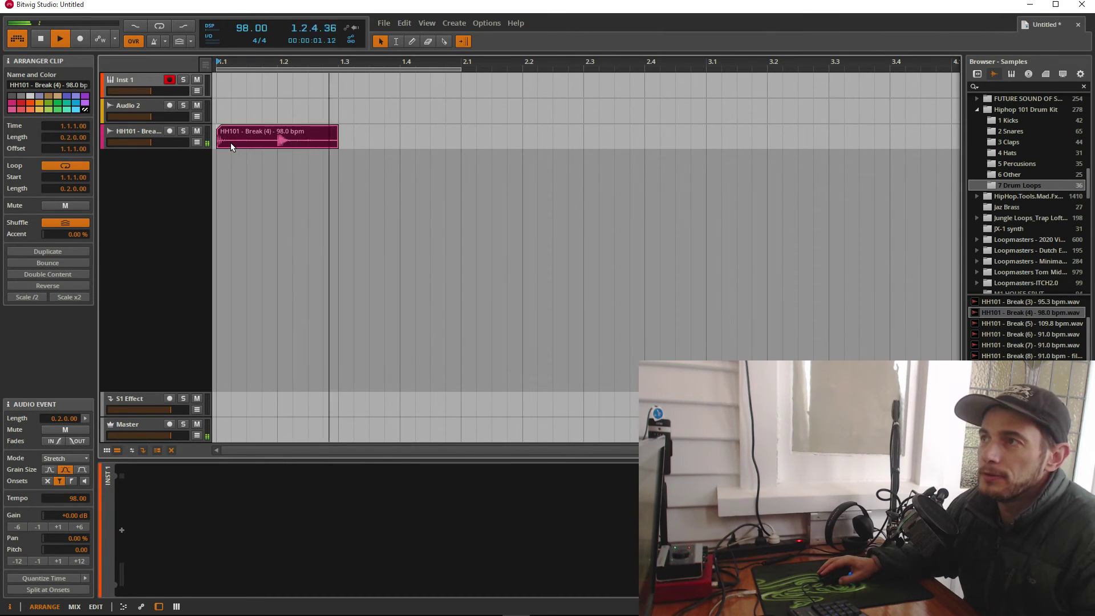
pyautogui.press('space')
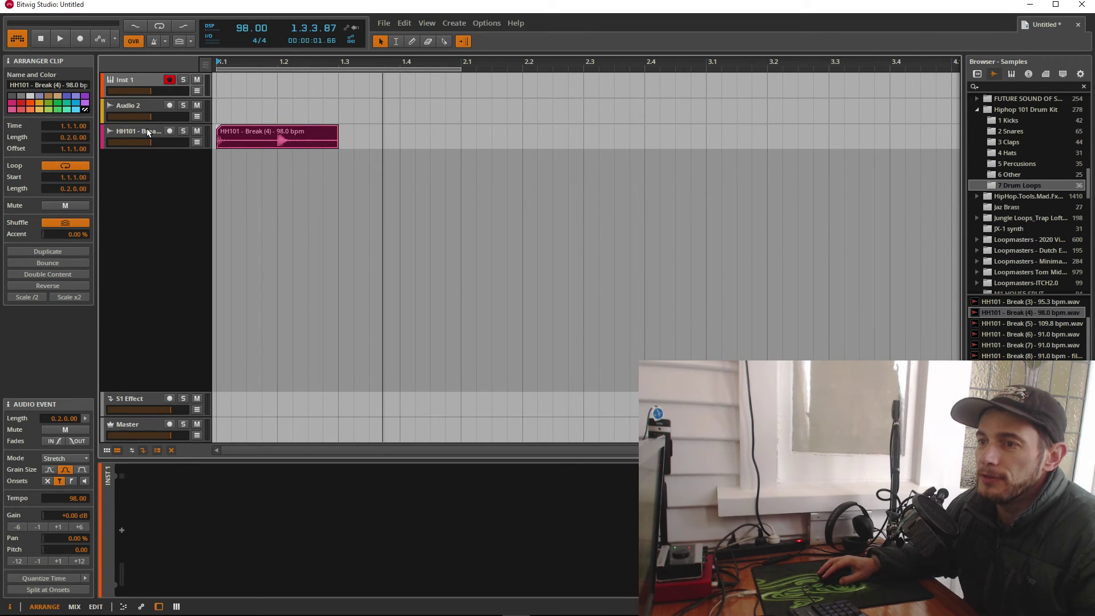
pyautogui.hotkey('ctrl', 'l')
pyautogui.press('space')
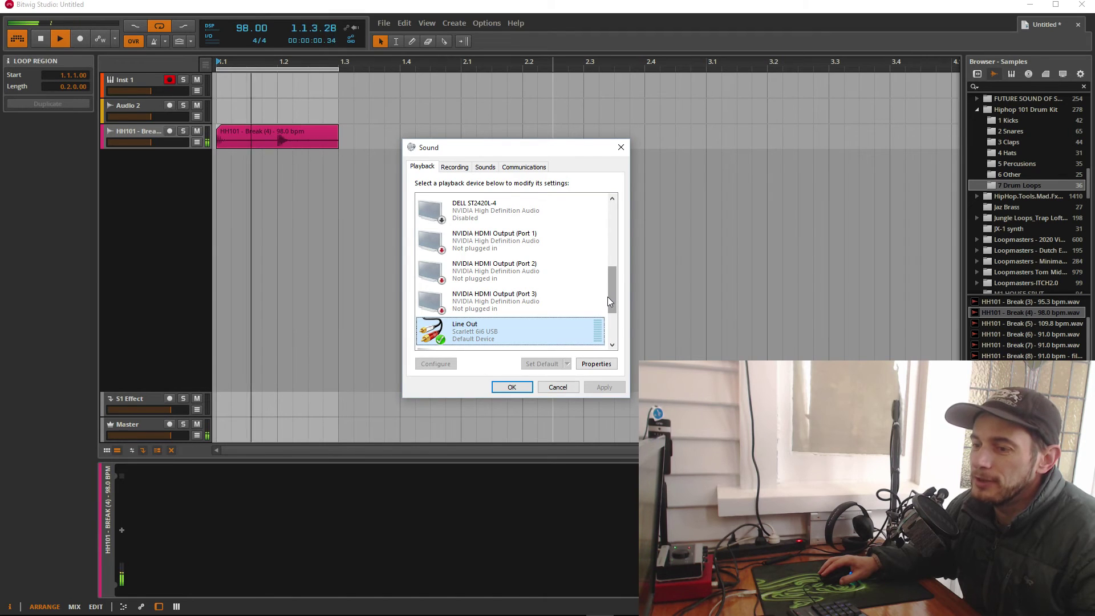
# Inspect the Main Output device properties, then cancel the Sound window without changes
pyautogui.moveTo(608, 287); pyautogui.dragTo(628, 251)
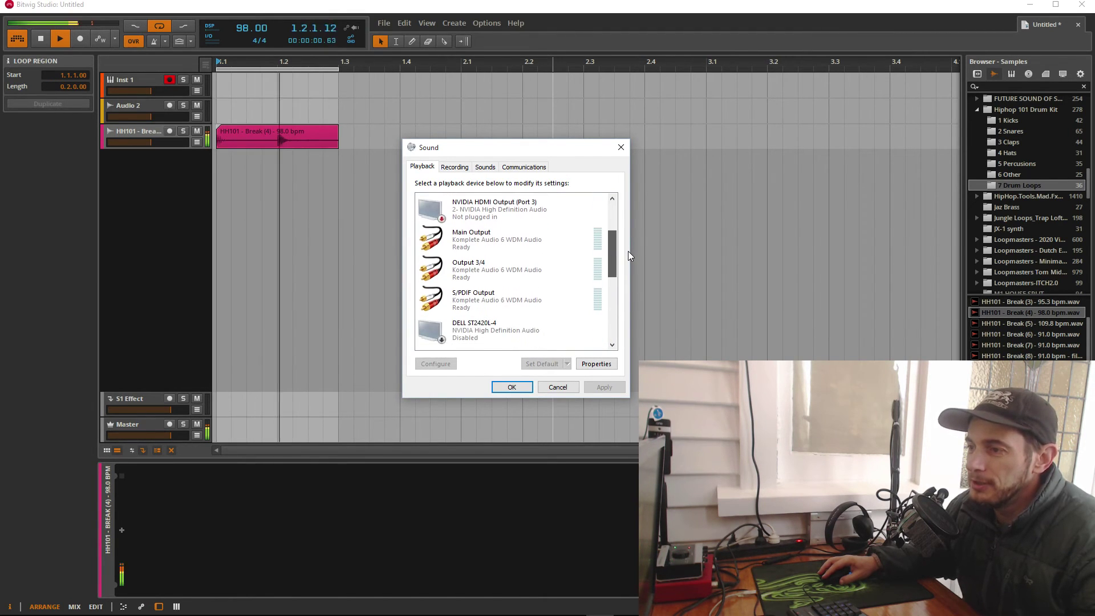
pyautogui.doubleClick(498, 256)
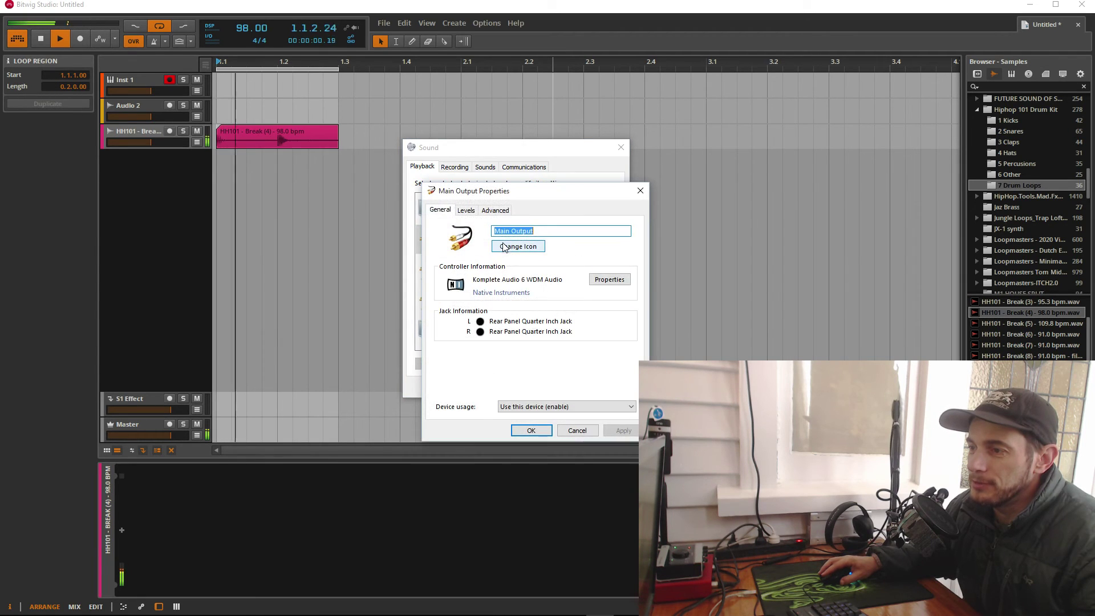
pyautogui.click(576, 430)
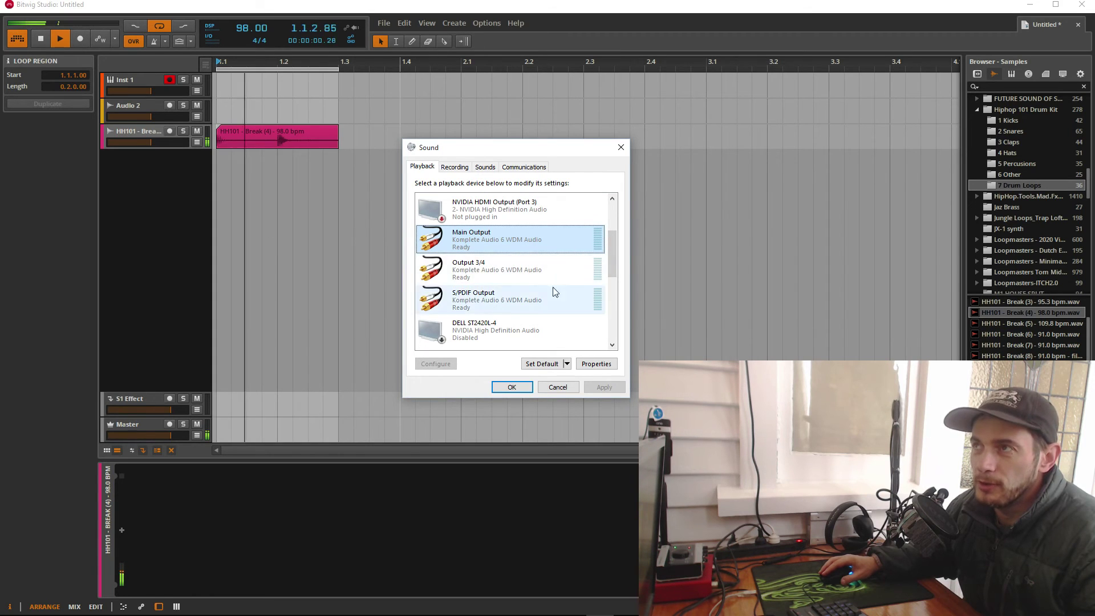
pyautogui.click(551, 386)
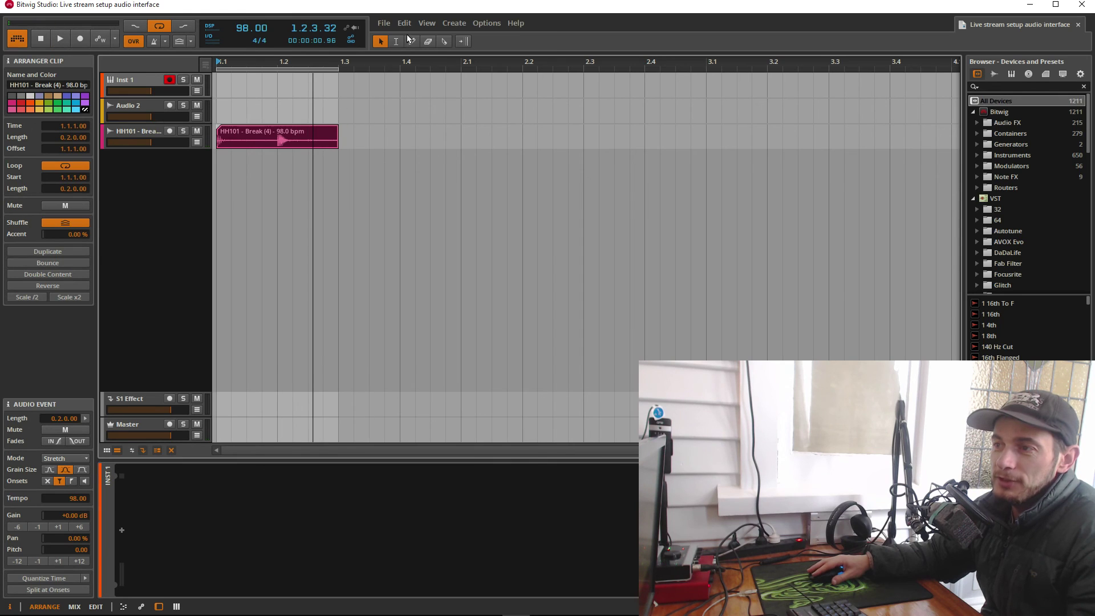
# In Audio preferences, select ASIO Komplete Audio 6, add DJ Mix stereo on 3/4, plus mono Mic 1 and Mic 2
pyautogui.click(482, 22)
pyautogui.click(505, 272)
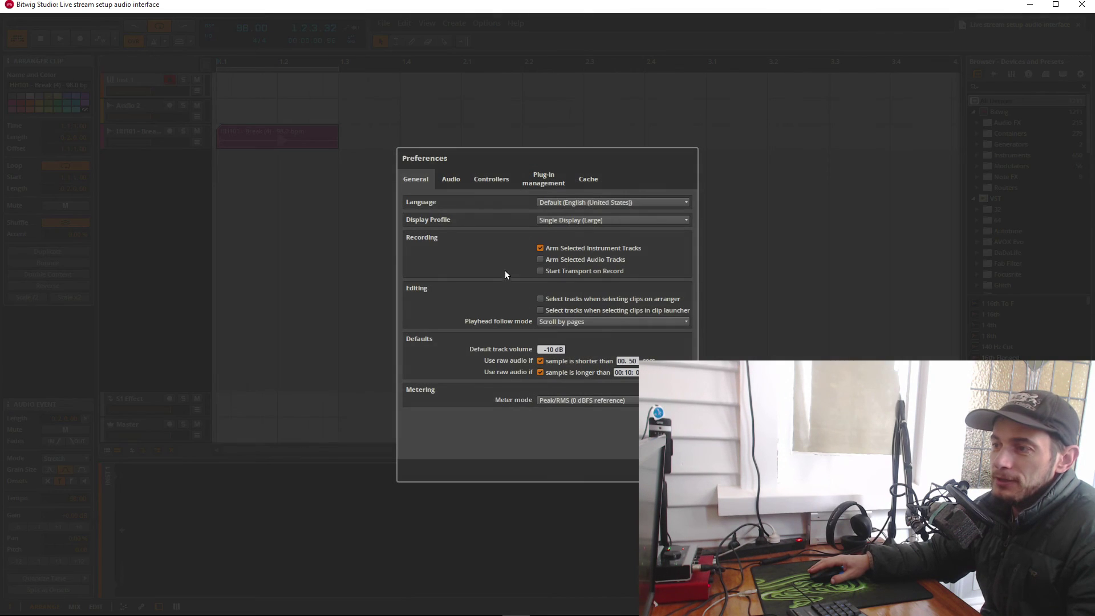
pyautogui.click(453, 180)
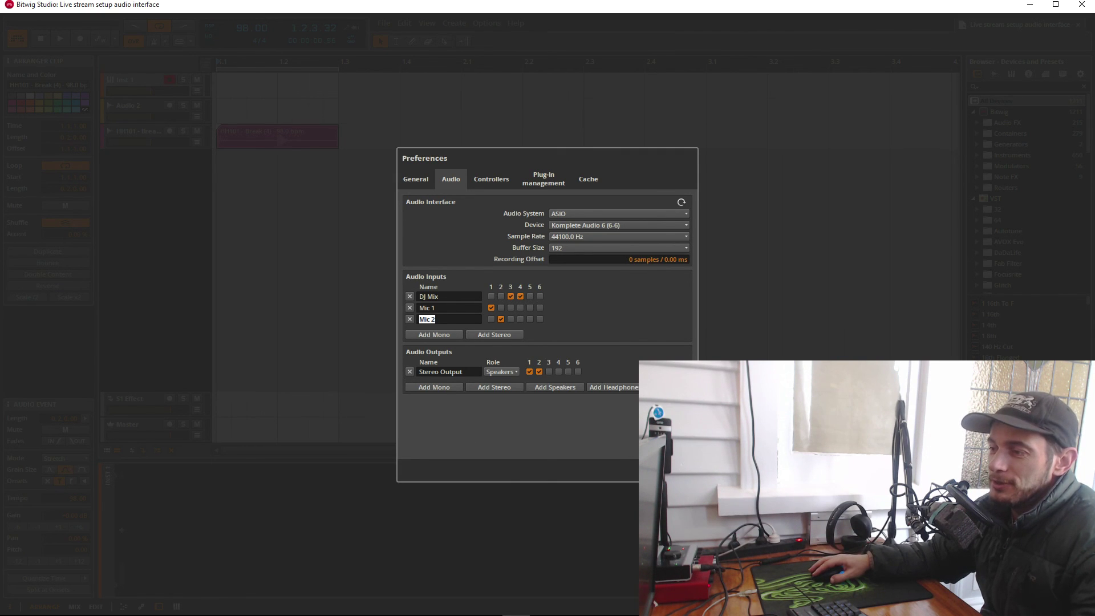
pyautogui.press('Return')
pyautogui.press('Escape')
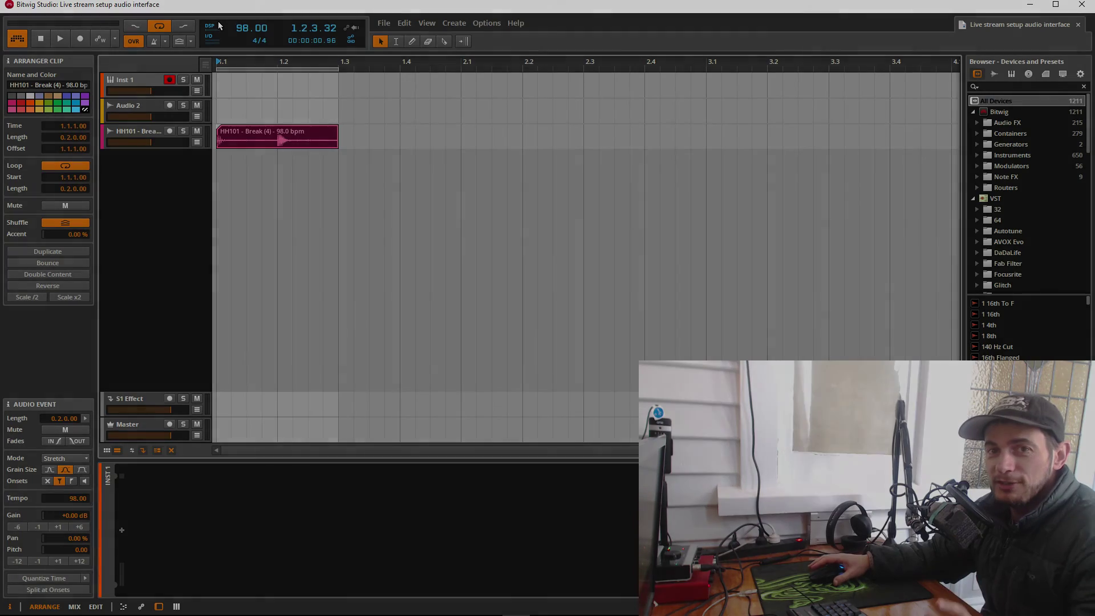